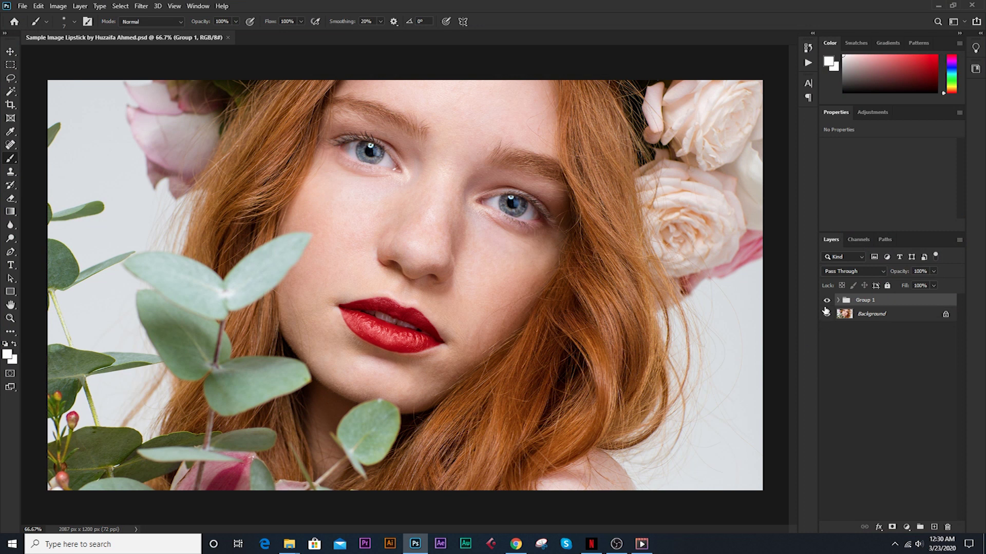
- Compare the lips with Group 1 hidden and shown, zoom in, then delete Group 1
click(827, 302)
click(827, 301)
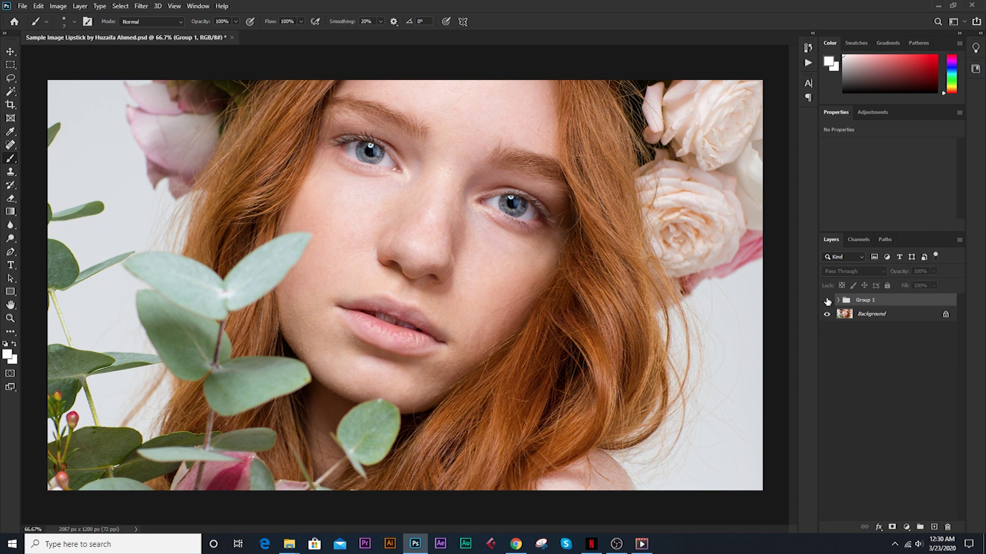
click(827, 301)
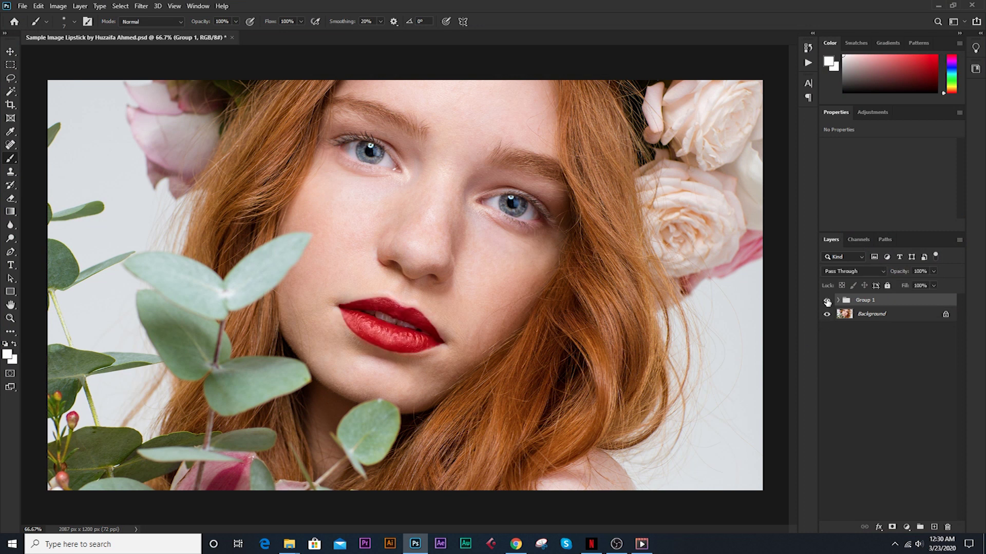
key(ctrl+plus)
key(ctrl+plus)
drag(575, 368, 579, 310)
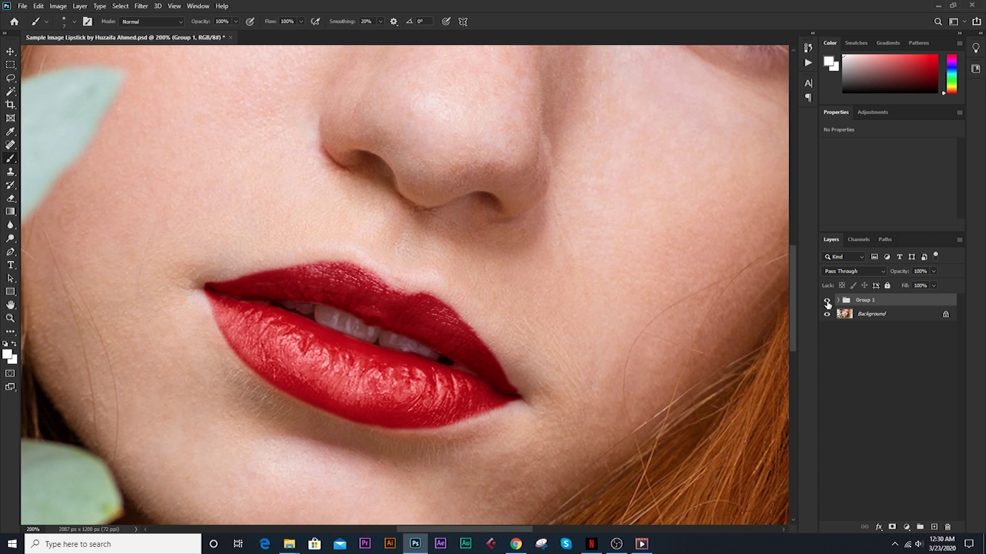
key(Delete)
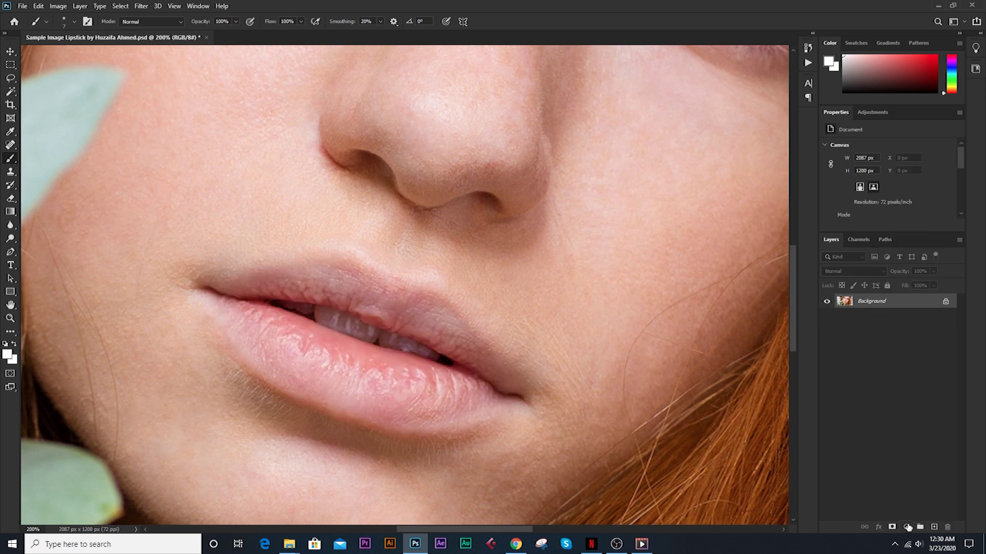
- Add a Solid Color fill layer in red cd201f and select its mask
click(906, 527)
click(929, 343)
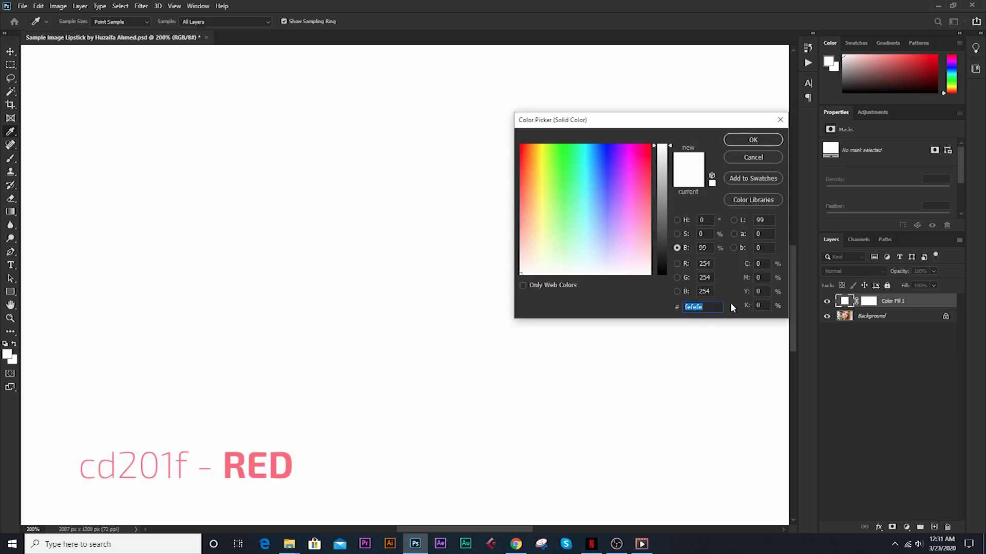
text(cd)
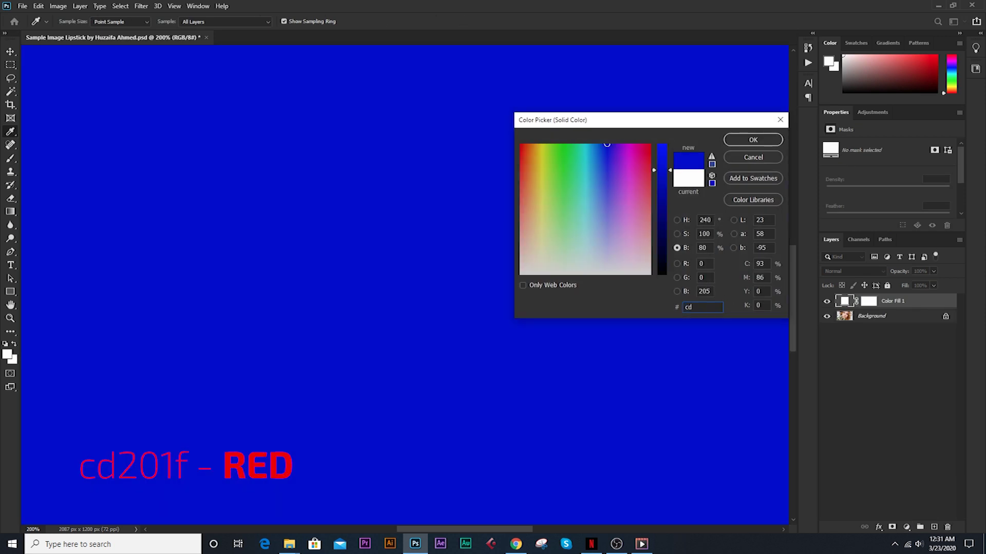
text(201f)
key(Return)
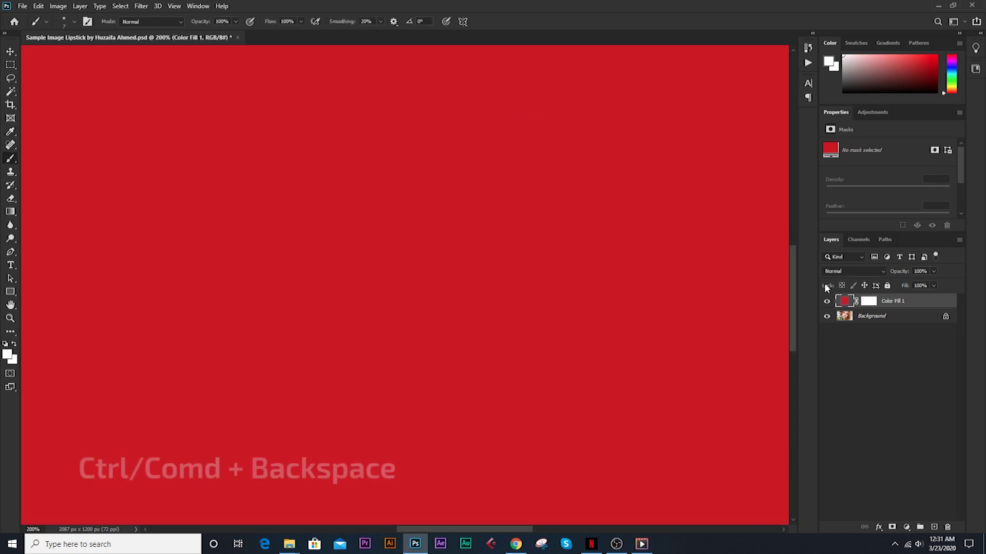
click(867, 301)
- Fill the red fill's mask with black and set the brush hardness to 0%
key(ctrl+BackSpace)
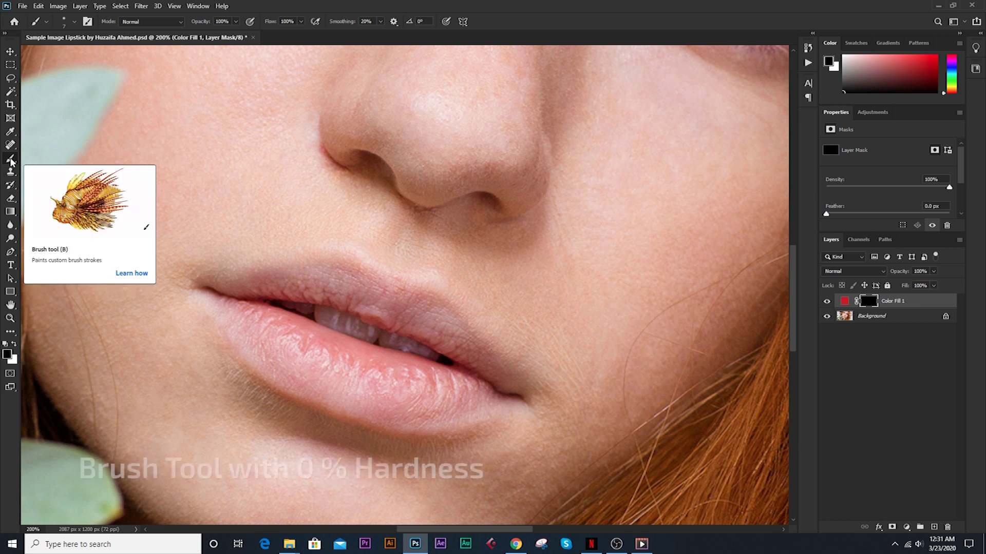
click(48, 23)
click(47, 23)
click(47, 23)
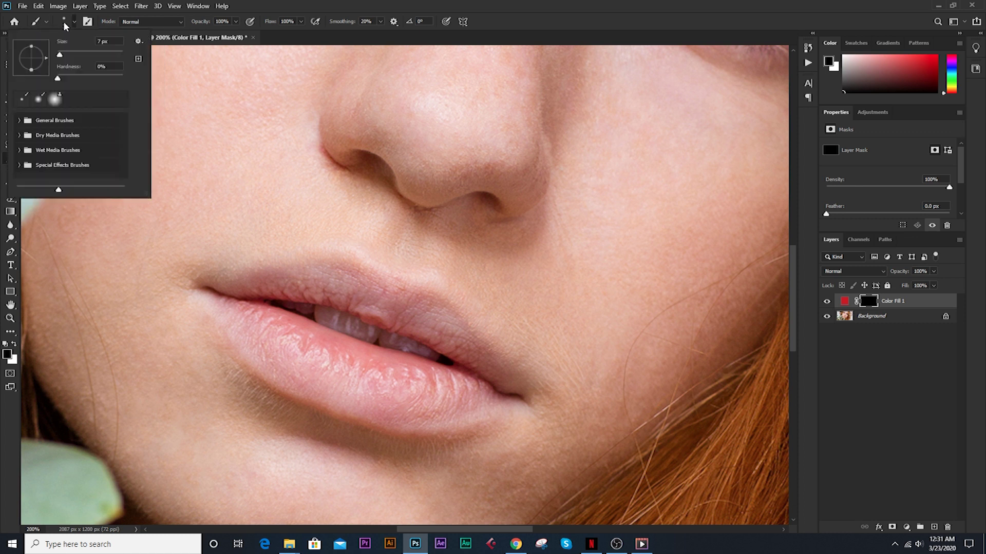
click(268, 6)
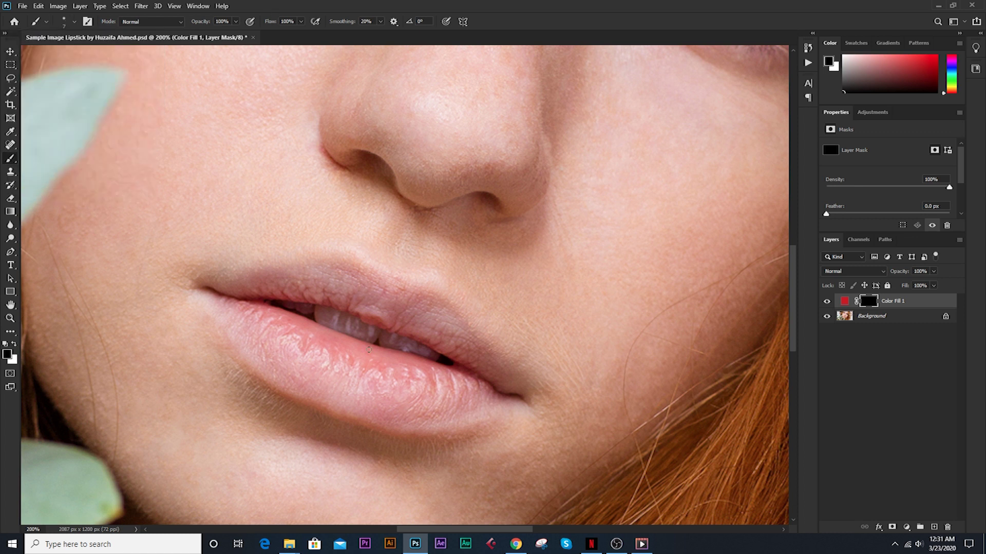
- Set brush smoothing to 35% and enlarge the brush slightly
click(379, 22)
click(389, 33)
click(410, 10)
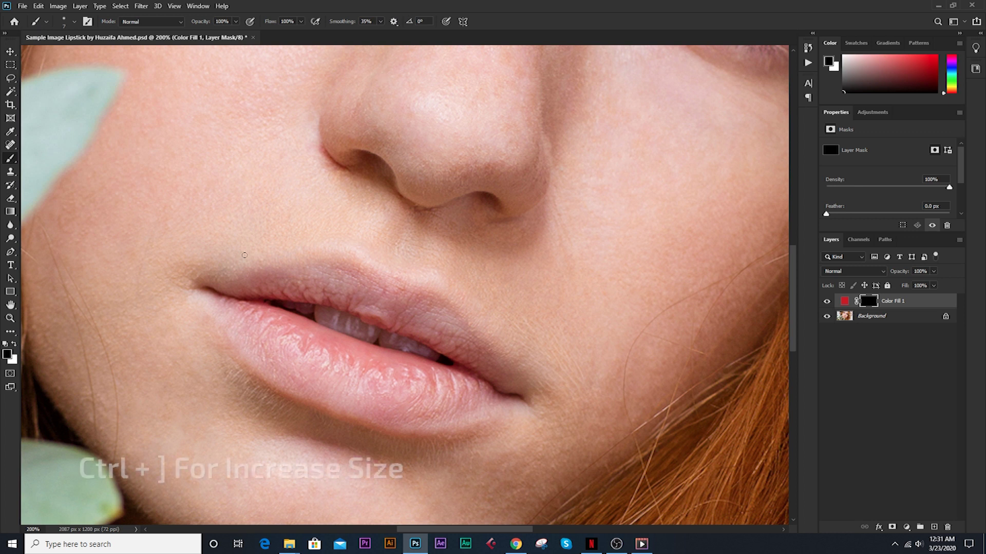
key(bracketright)
key(bracketright)
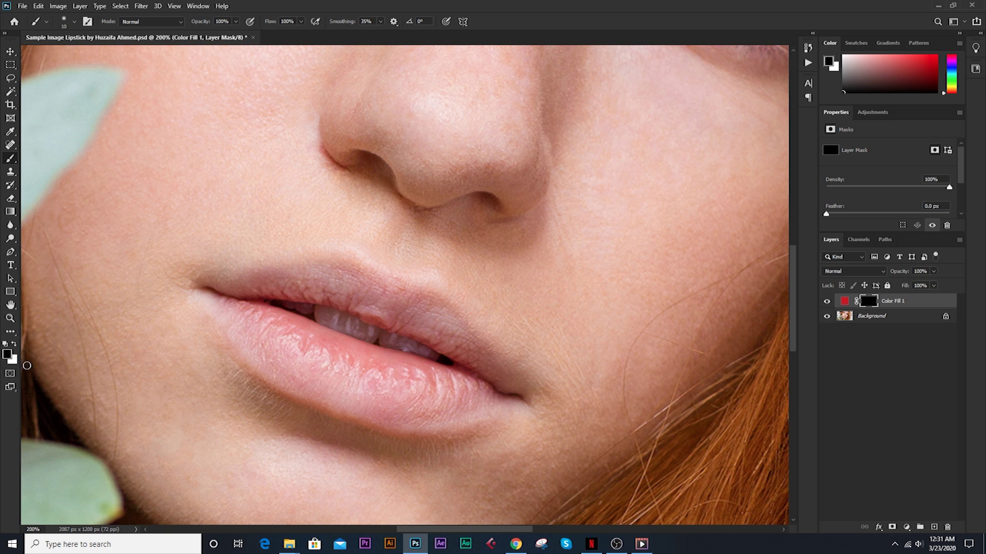
- Paint white on the mask to reveal red across the whole lower lip, then refine edges
click(14, 344)
drag(214, 297, 262, 359)
key(bracketright)
mouse_move(218, 298)
mouse_down()
mouse_move(318, 393)
mouse_move(339, 349)
mouse_up()
mouse_move(277, 318)
mouse_down()
mouse_move(251, 328)
mouse_move(254, 354)
mouse_move(452, 414)
mouse_move(288, 318)
mouse_move(287, 362)
mouse_move(465, 399)
mouse_up()
key(bracketleft)
key(bracketleft)
key(ctrl+plus)
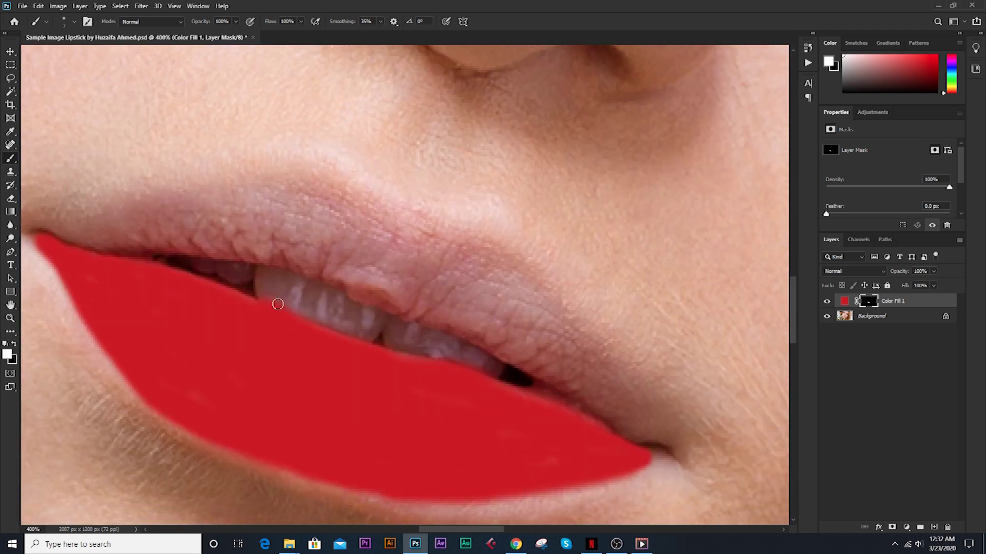
key(x)
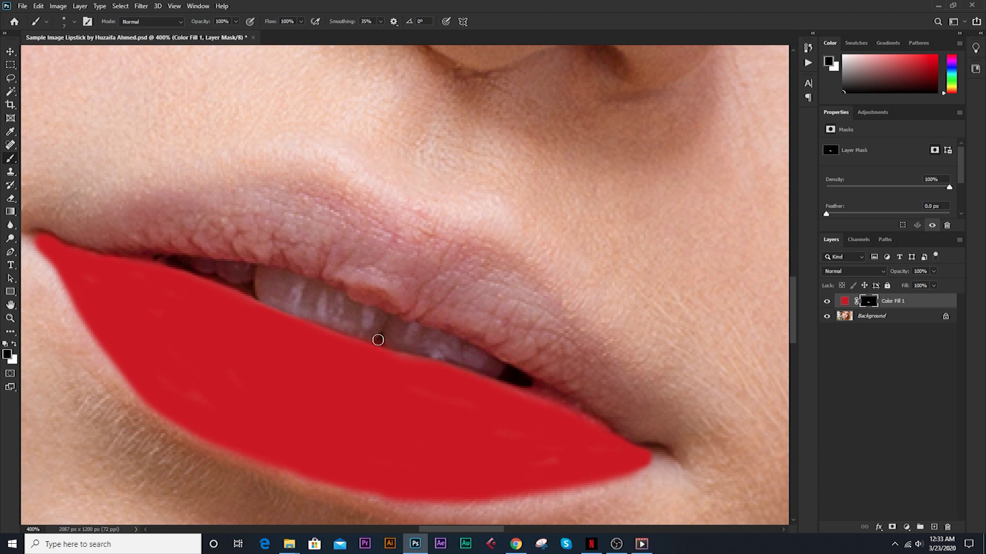
- Set the red fill layer to Multiply and rename it 'Lower Lip Dark'
click(835, 271)
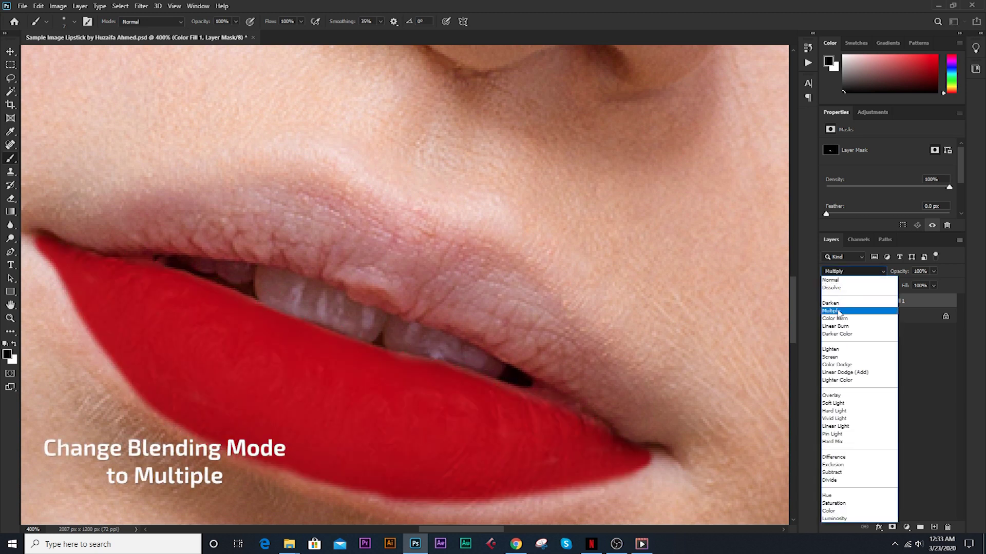
click(837, 311)
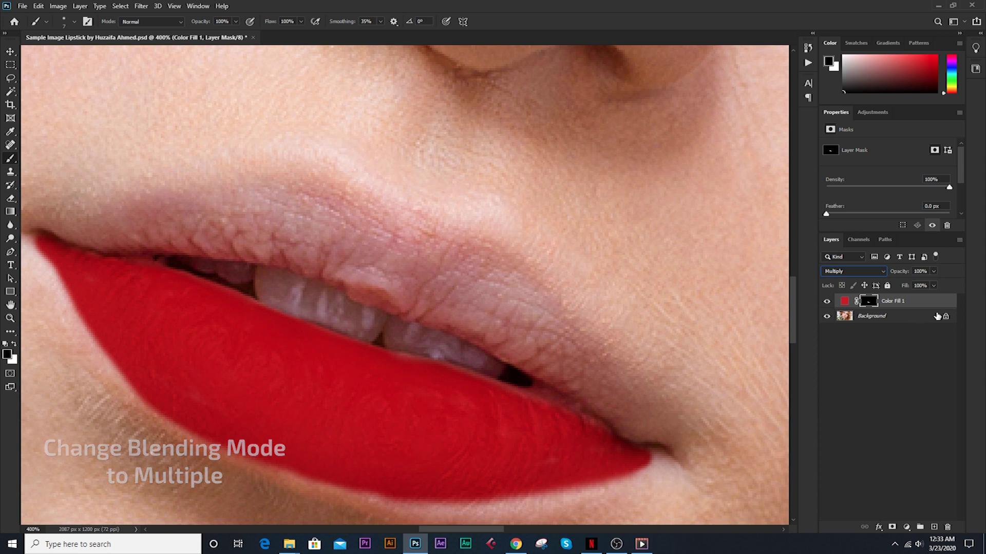
double_click(905, 302)
text(Lower Lip Dark)
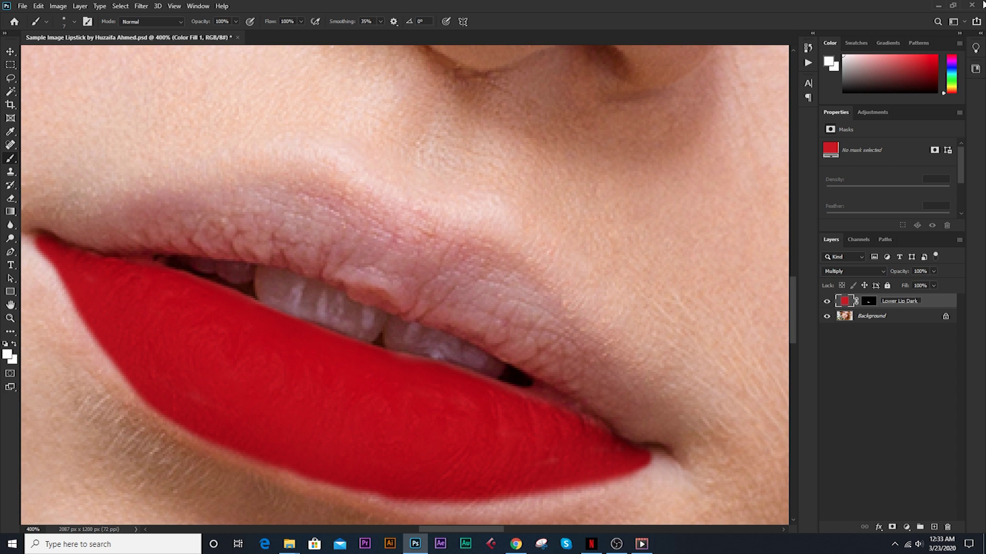
key(Return)
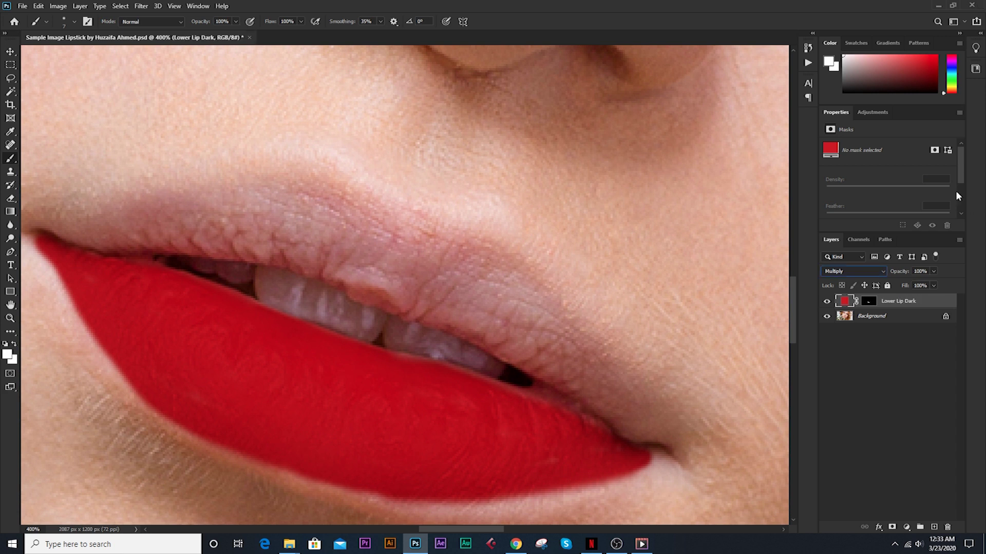
- Split Lower Lip Dark's Underlying Layer white slider to about 150/240 so highlights show
double_click(924, 299)
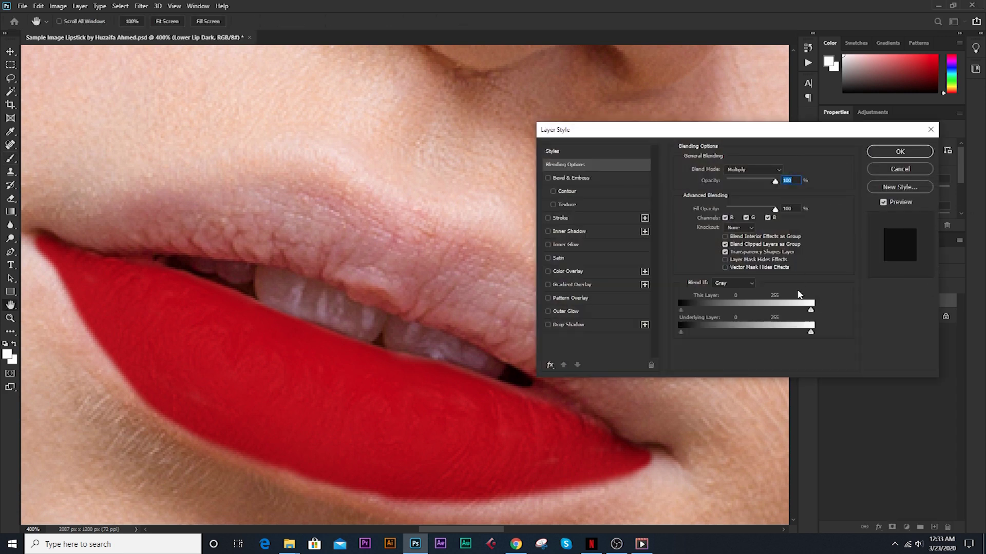
mouse_move(809, 329)
mouse_down()
mouse_move(750, 338)
mouse_move(808, 336)
mouse_up()
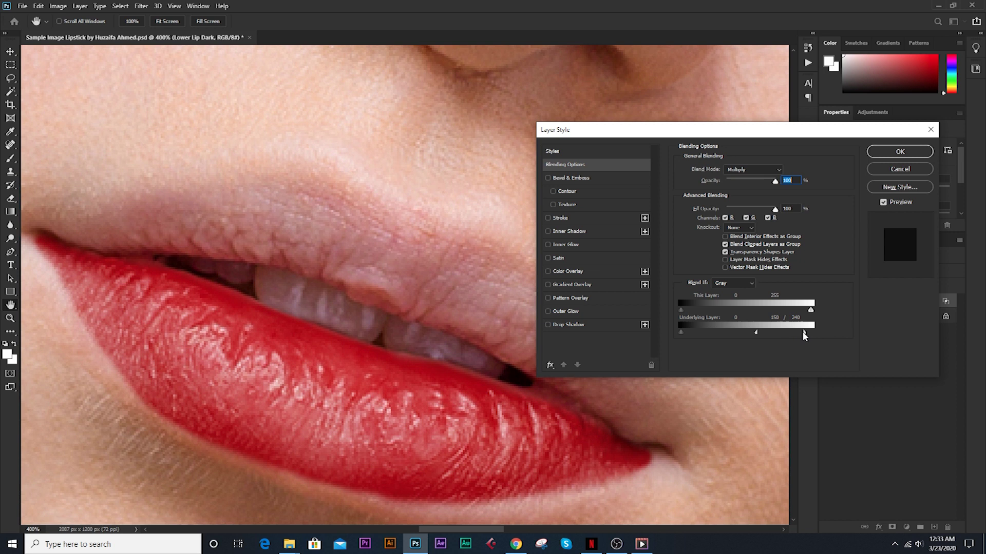
drag(757, 334, 758, 335)
drag(756, 336, 762, 336)
click(899, 152)
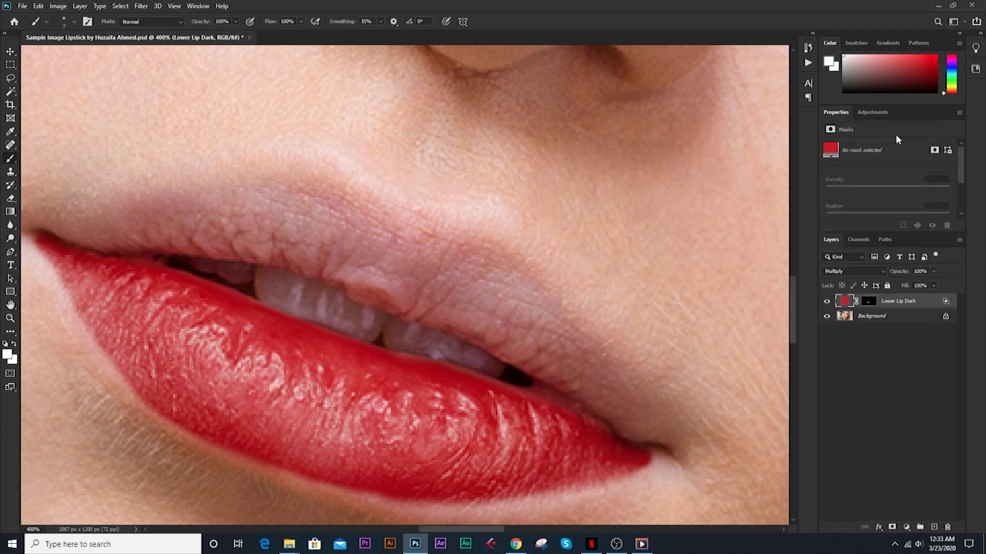
- Touch up Lower Lip Dark's mask with white, then duplicate the layer
key(ctrl+minus)
key(ctrl+minus)
key(ctrl+minus)
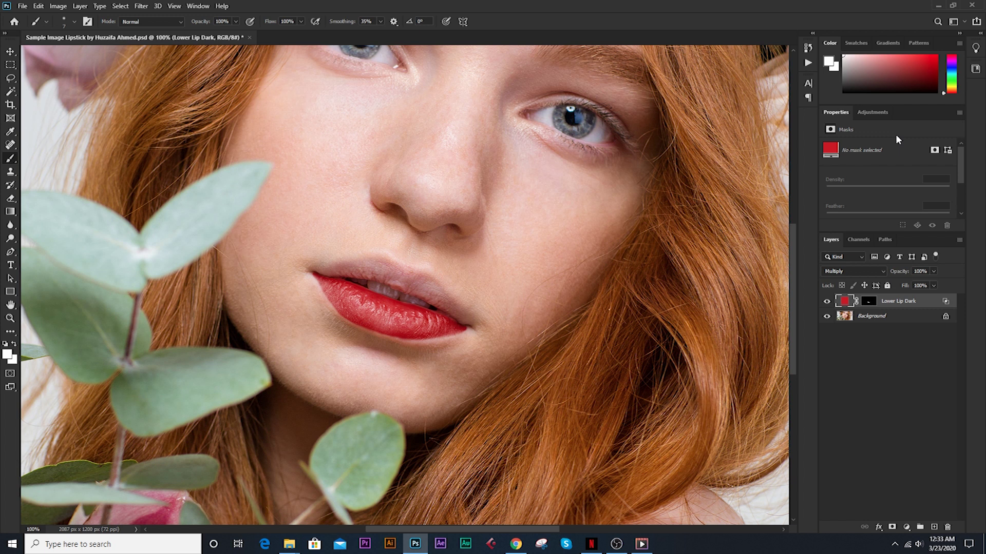
key(ctrl+plus)
key(ctrl+backslash)
key(d)
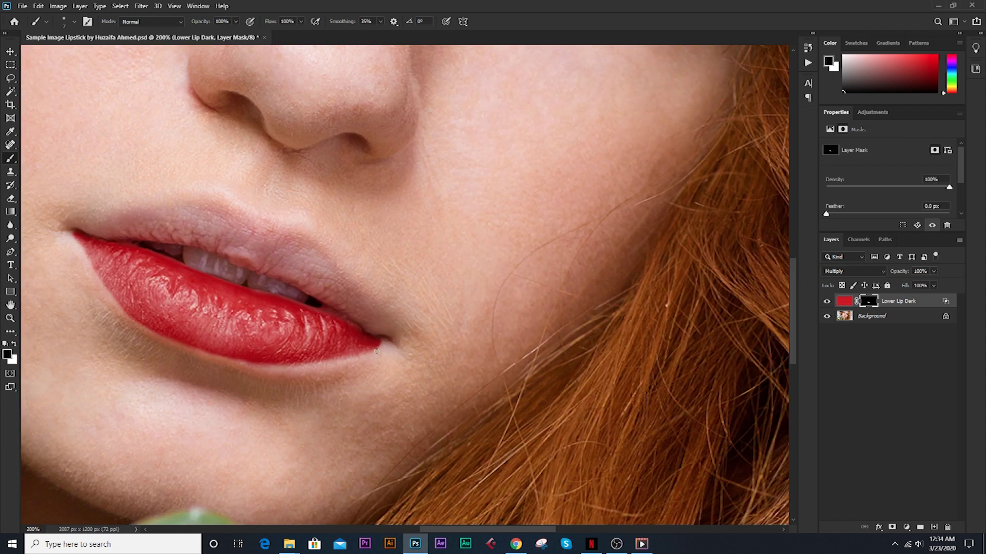
key(x)
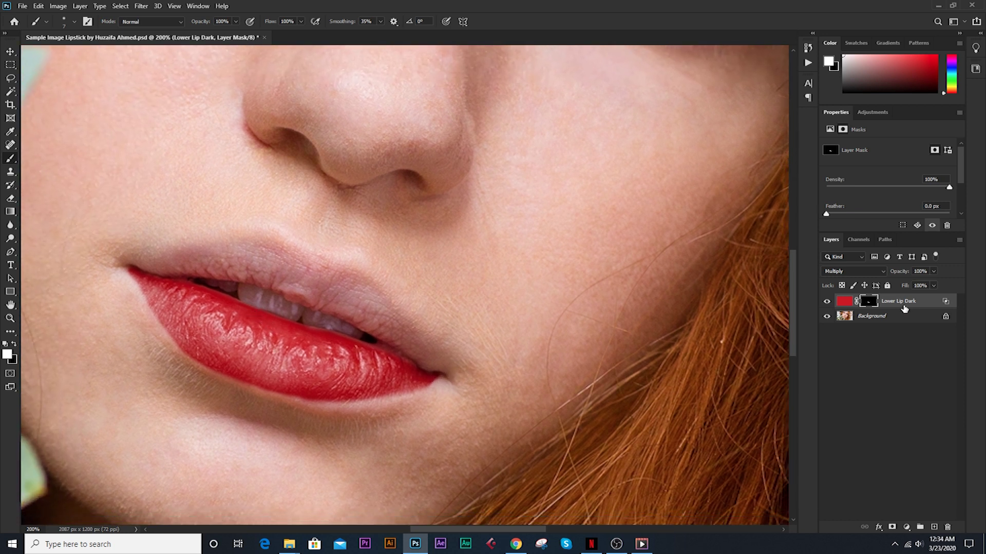
key(ctrl+2)
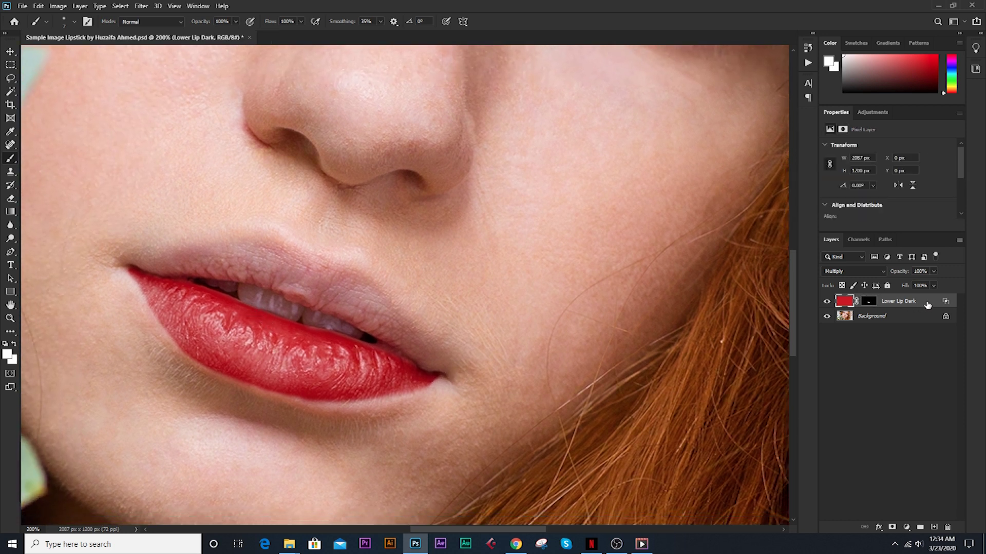
key(ctrl+j)
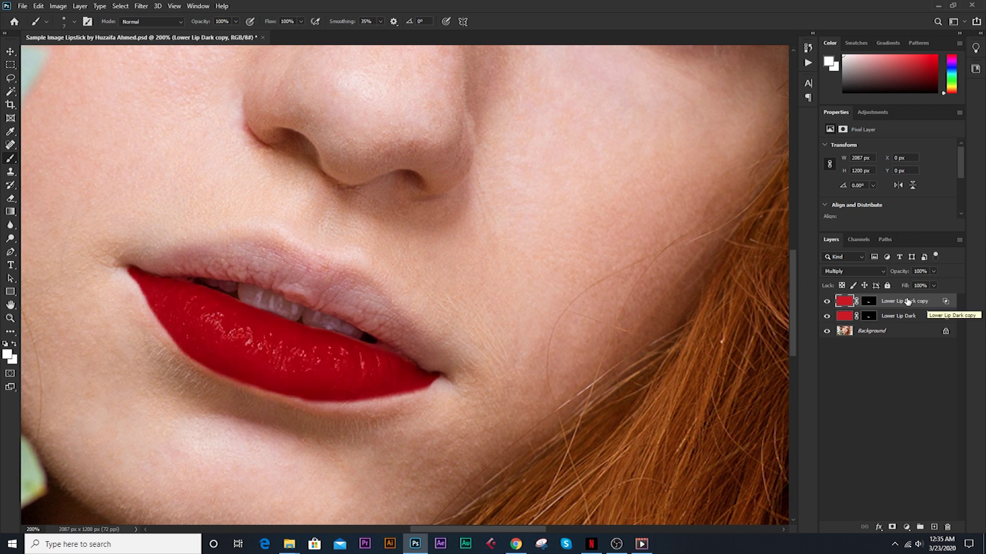
- Rename the Lower Lip Dark copy layer to 'Lower Lip Bright'
double_click(909, 303)
click(910, 301)
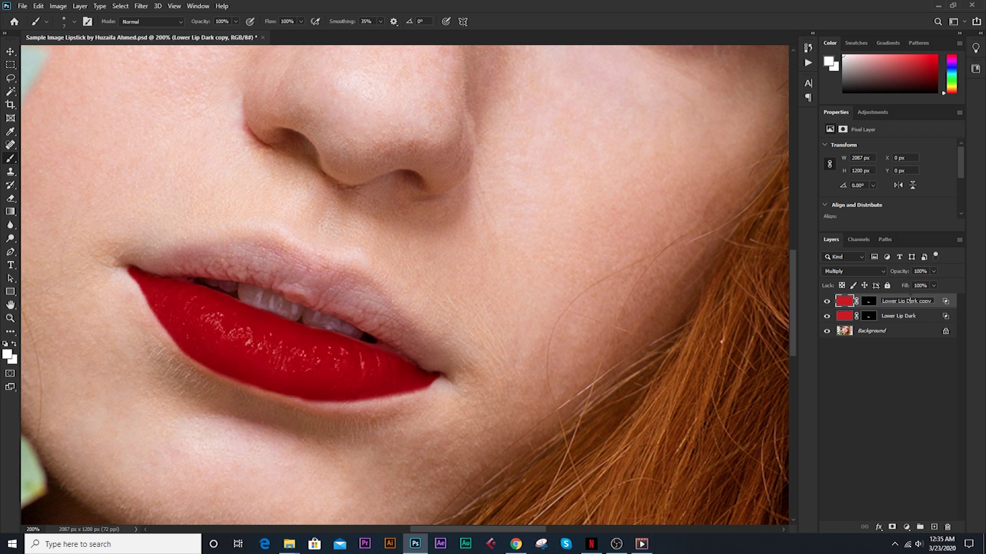
drag(907, 301, 971, 295)
text(Bright)
key(Return)
- Switch Lower Lip Bright to Screen blending
click(873, 272)
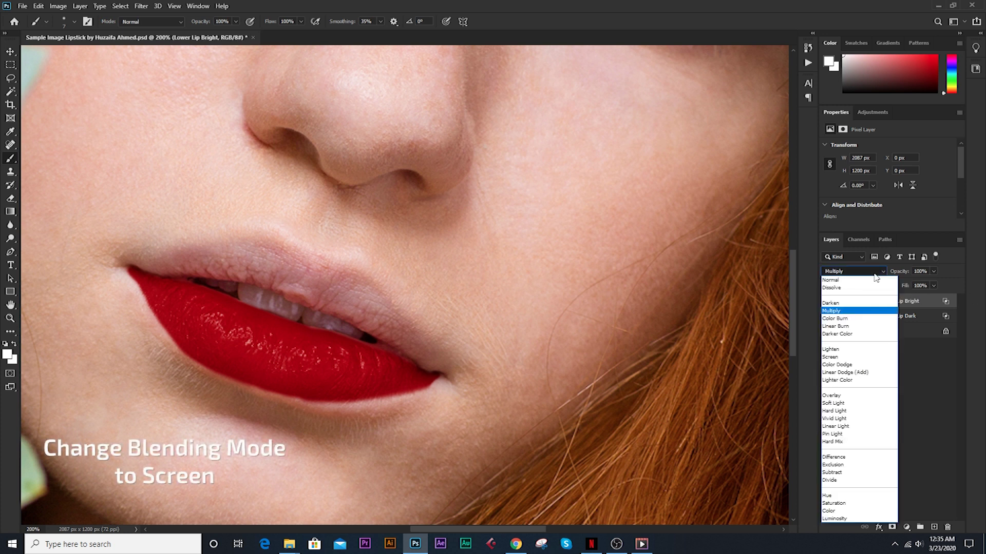
click(846, 359)
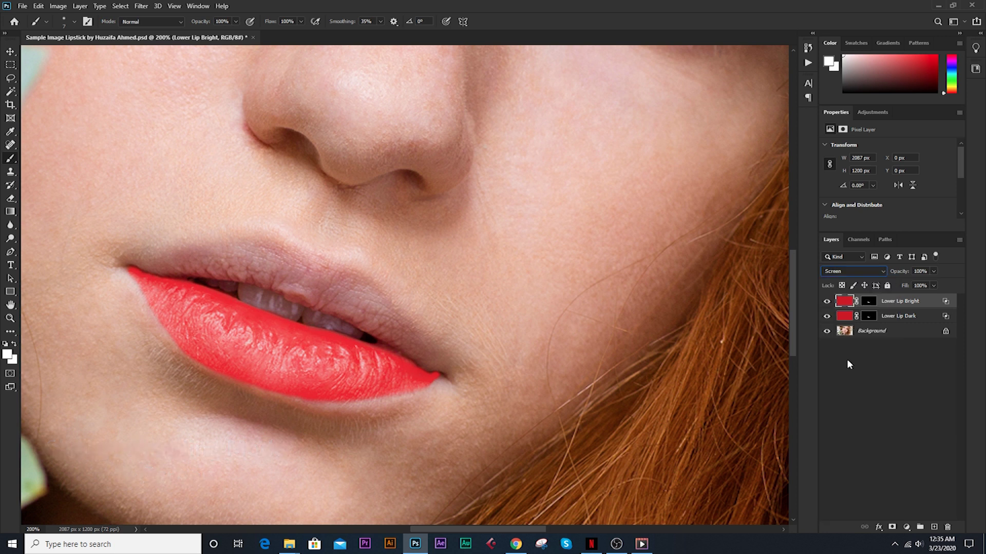
double_click(946, 306)
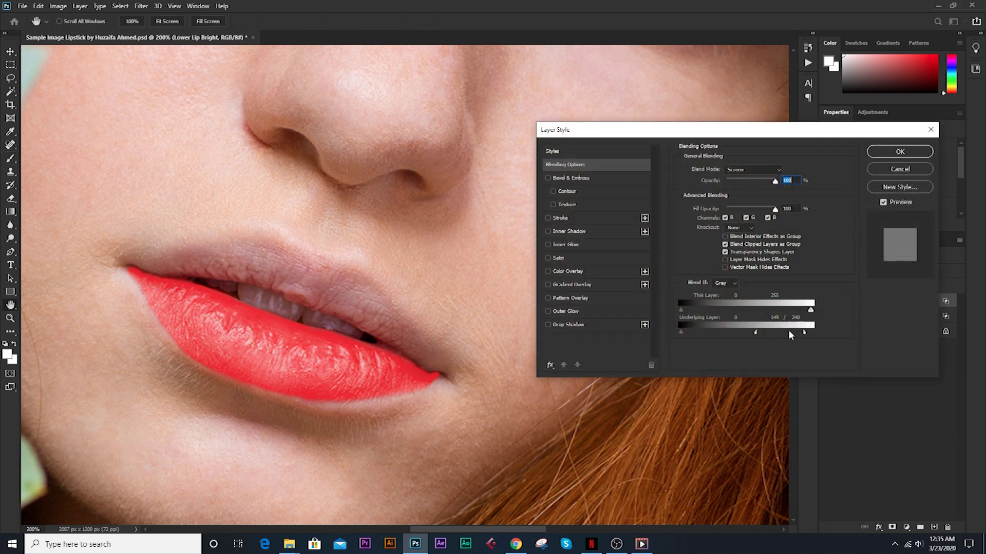
- Reset the white slider to 255, then split Lower Lip Bright's Underlying Layer black slider rightward
drag(756, 332, 864, 336)
drag(683, 336, 688, 336)
mouse_move(695, 336)
mouse_down()
mouse_move(747, 336)
mouse_move(701, 336)
mouse_up()
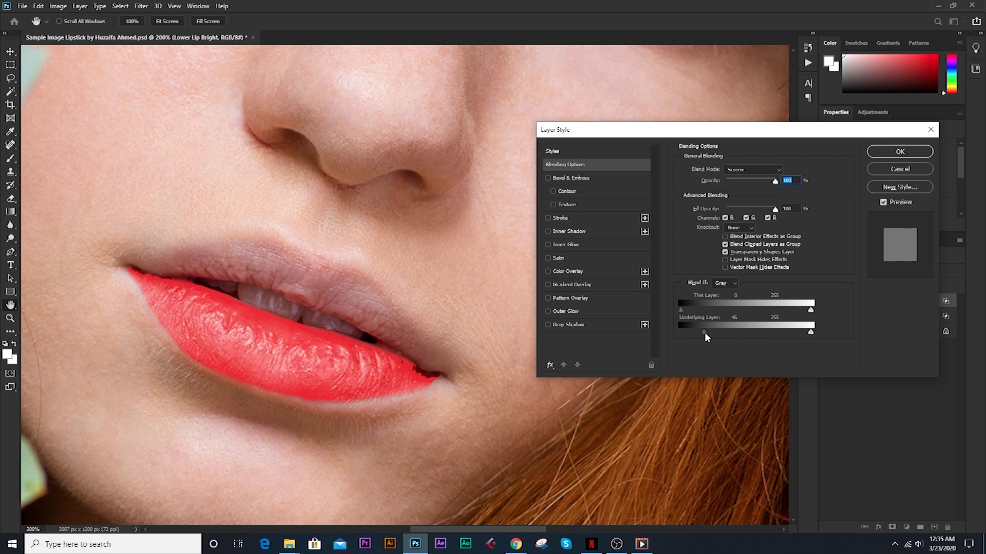
drag(703, 337, 769, 336)
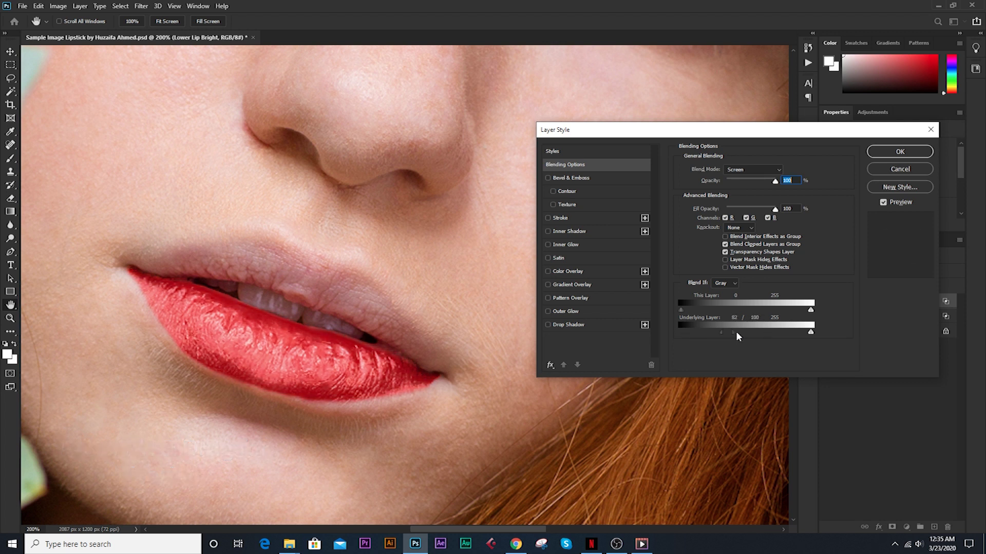
click(906, 154)
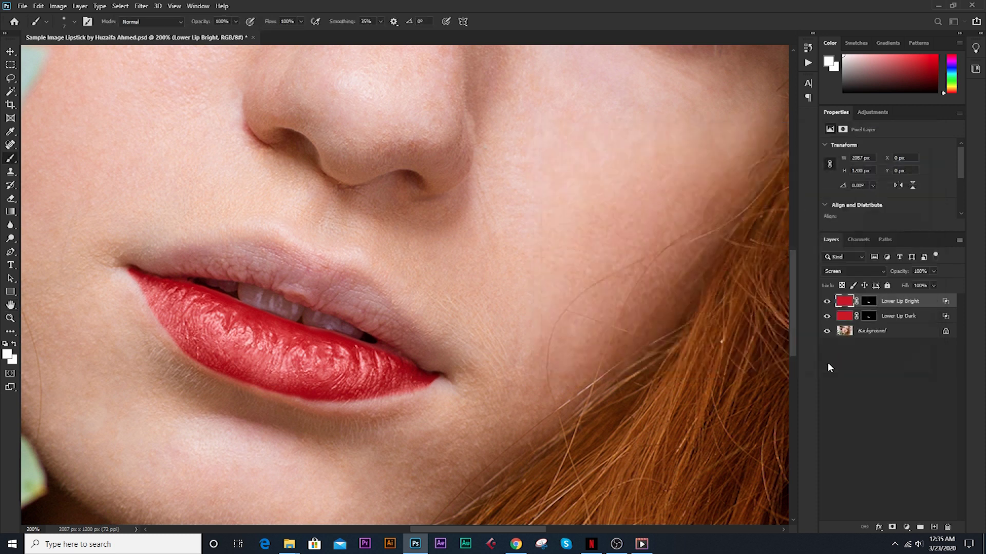
- Duplicate Lower Lip Dark and move the copy beneath it
key(ctrl+minus)
click(827, 301)
click(827, 302)
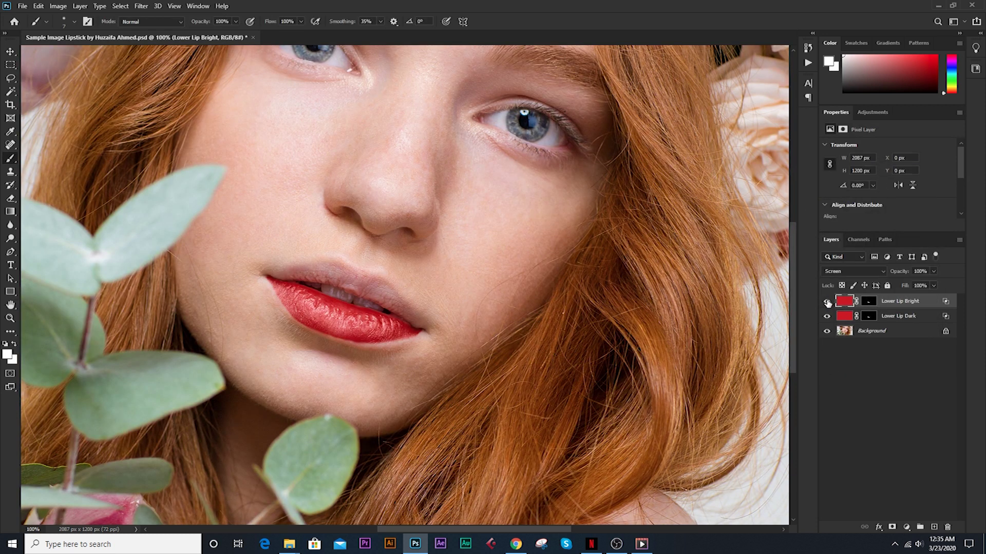
click(827, 302)
click(902, 317)
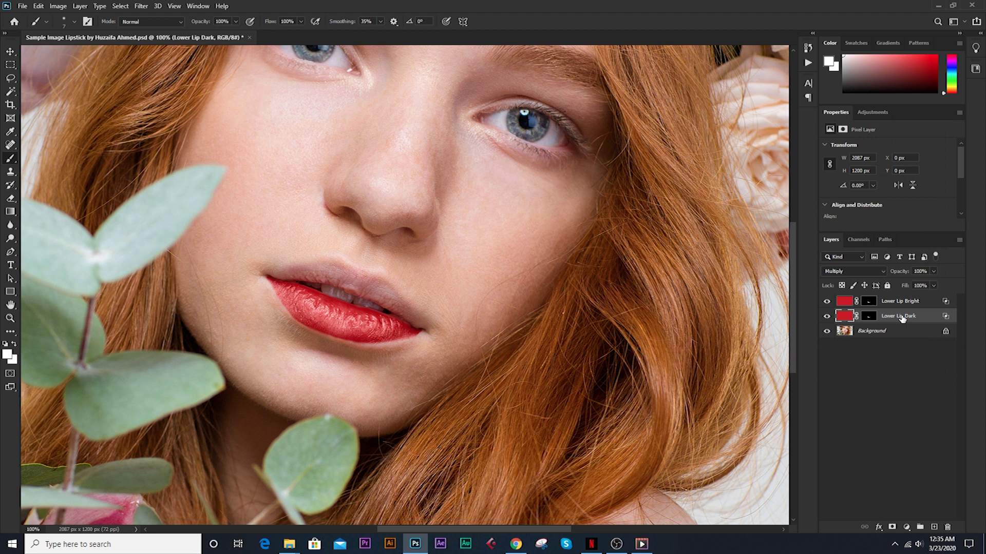
drag(902, 317, 934, 528)
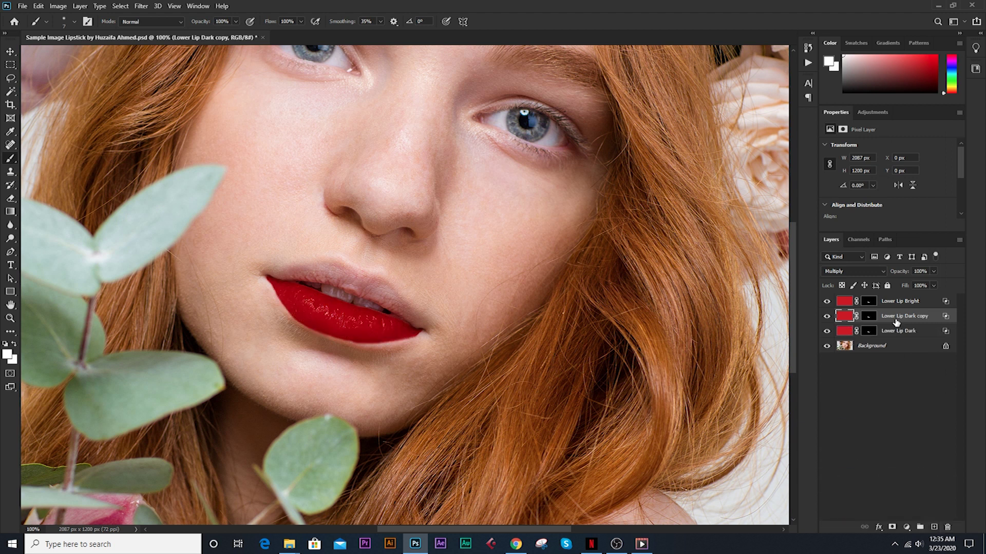
drag(937, 317, 946, 334)
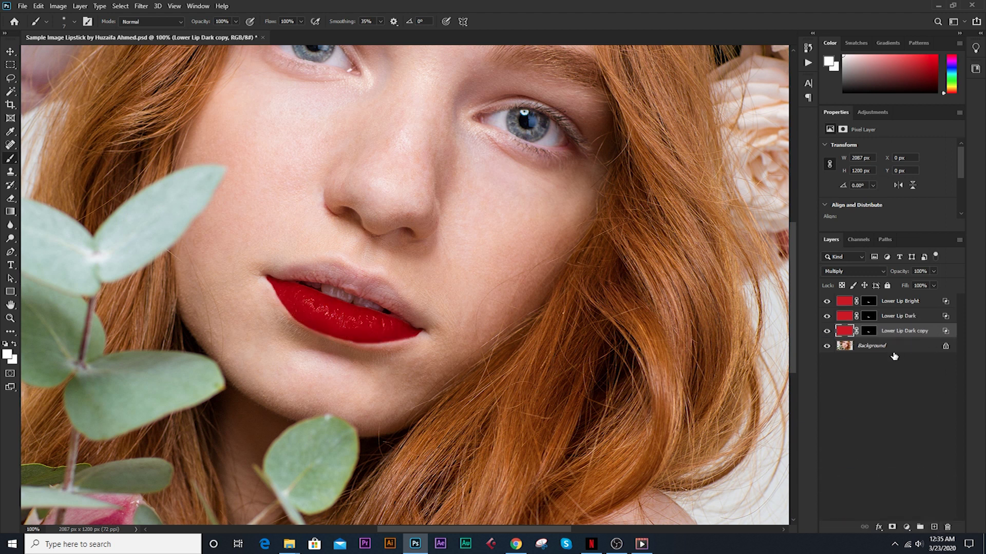
- Limit Lower Lip Dark copy with split Underlying Layer sliders to deepen the lower lip's red
double_click(936, 331)
drag(804, 333, 716, 337)
drag(785, 332, 771, 334)
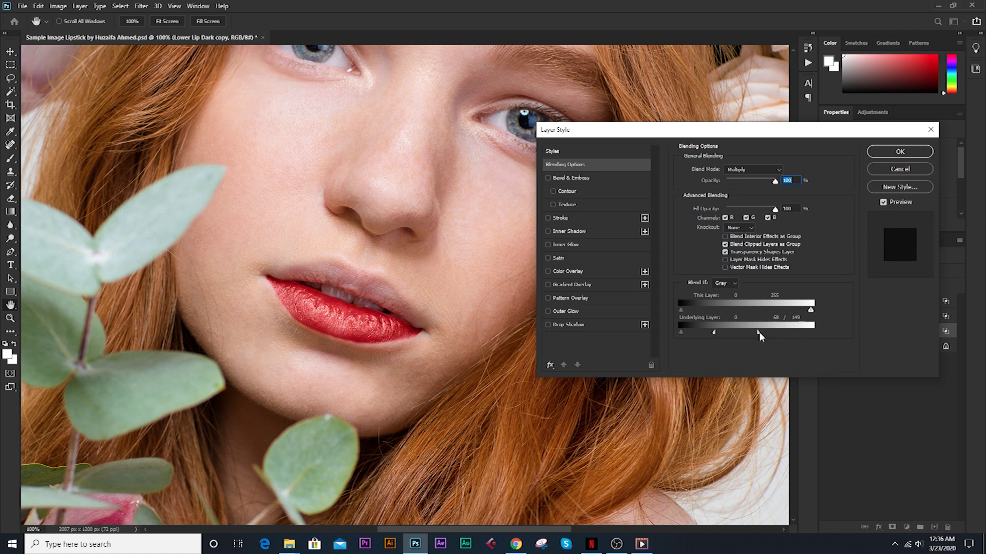
click(906, 153)
- Compare the lips with the dark copy toggled and review Lower Lip Bright's blending options
click(928, 302)
click(826, 331)
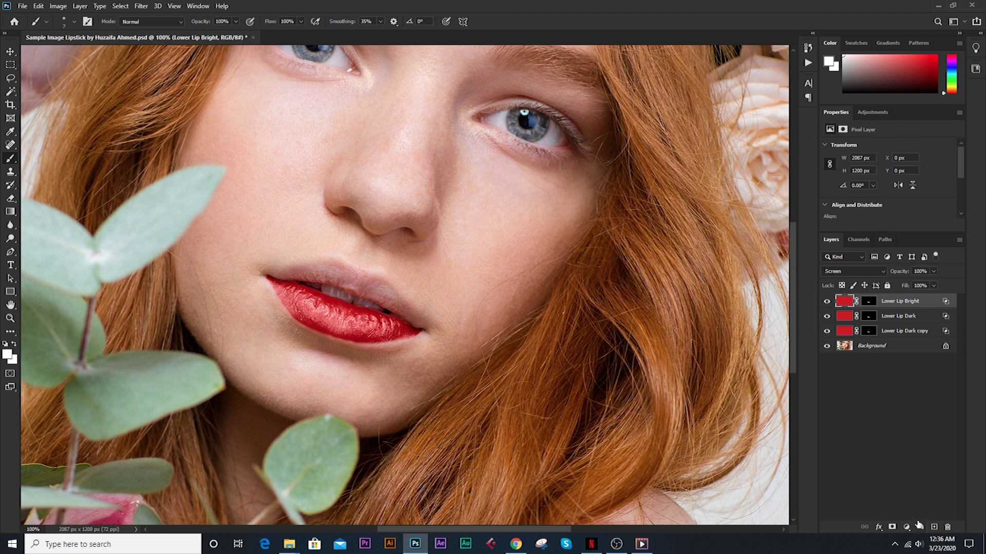
key(h)
double_click(844, 302)
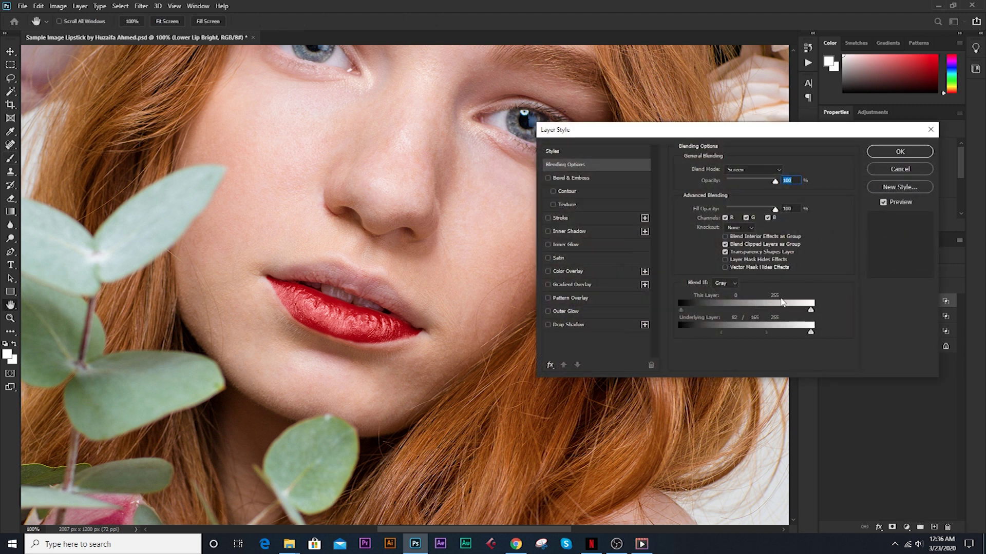
key(Return)
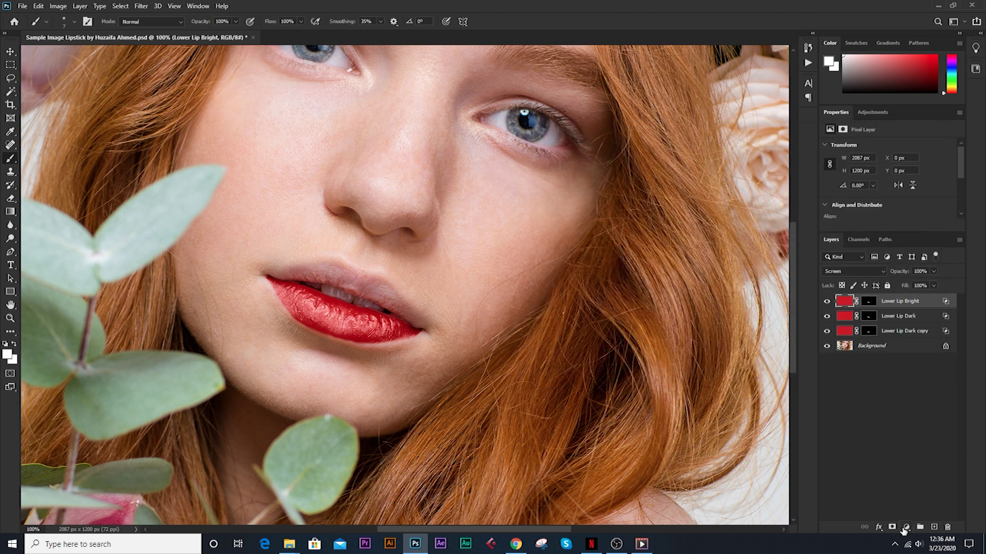
click(905, 527)
- Add a Solid Color fill layer in red c8161f and invert its mask to hide it
click(919, 348)
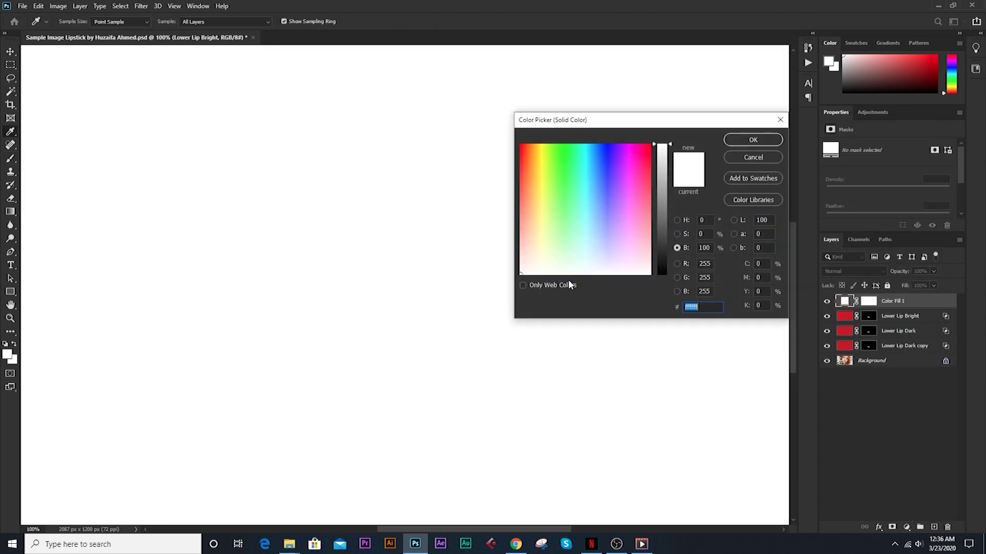
text(c8161f)
key(Return)
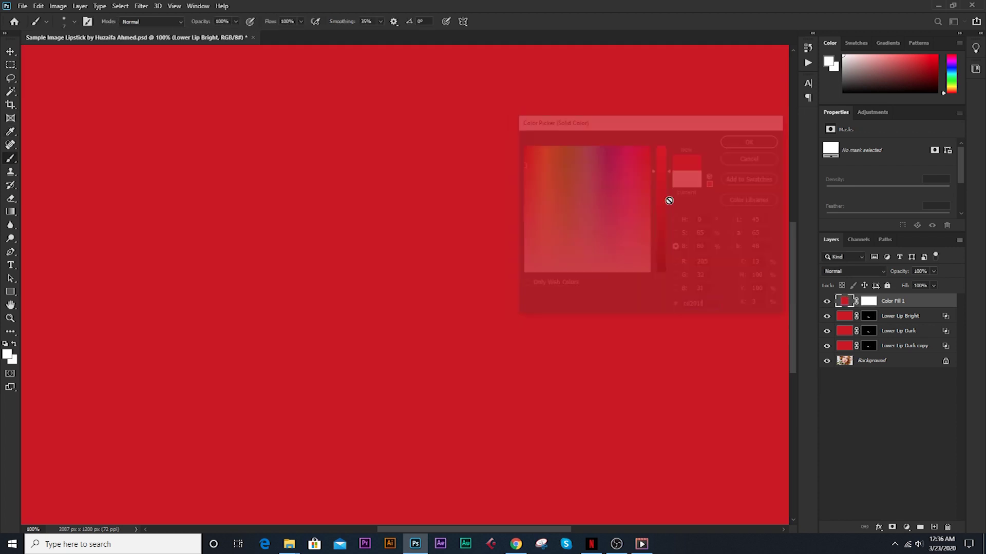
click(869, 302)
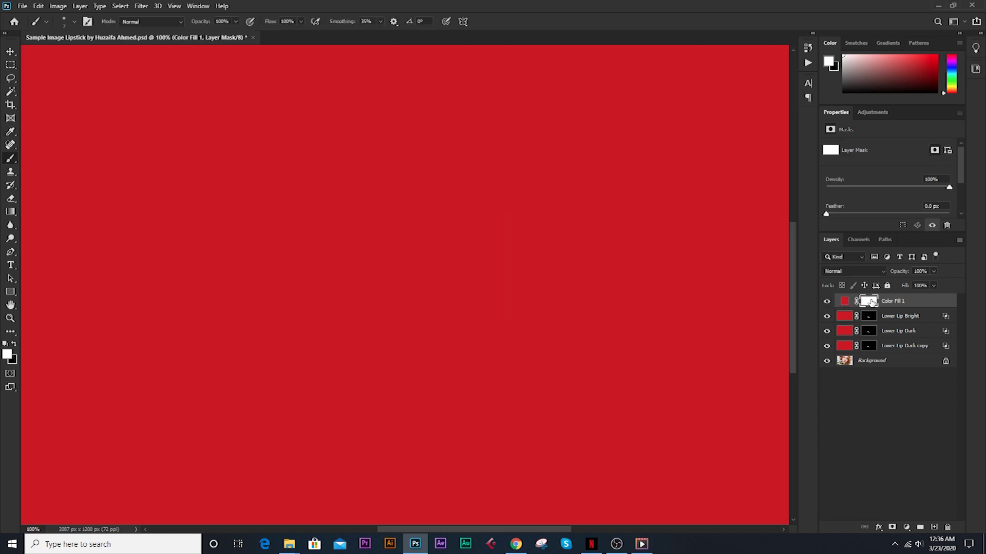
key(ctrl+i)
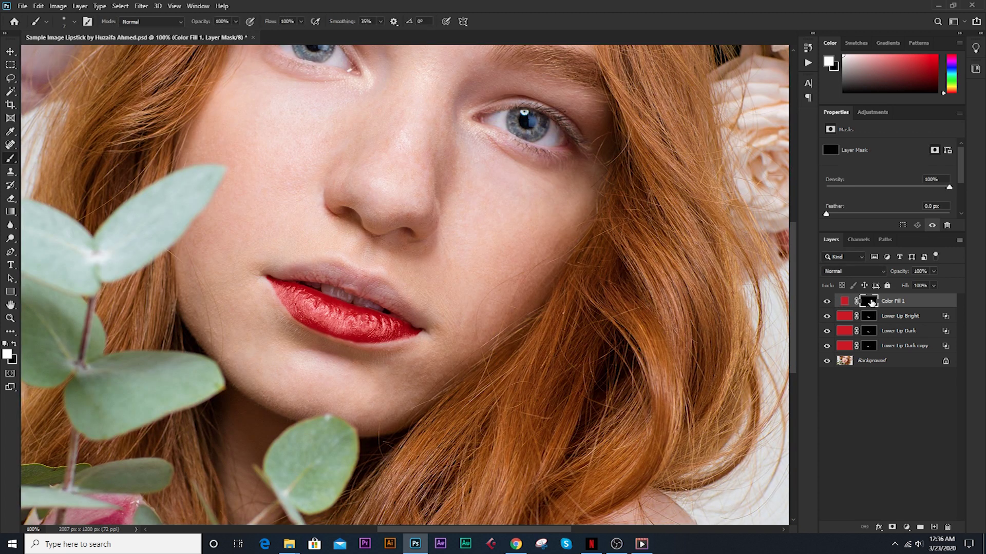
- Paint the upper lip white on the mask so the red shows only there
scroll(373, 363, up, 1)
drag(174, 190, 274, 202)
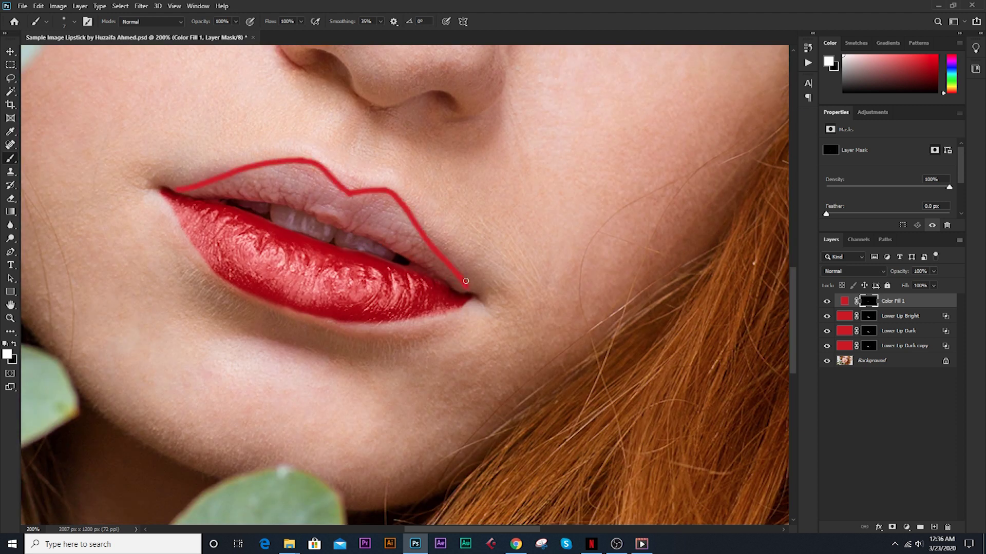
scroll(288, 203, down, 1)
mouse_move(383, 193)
mouse_down()
mouse_move(455, 266)
mouse_move(266, 164)
mouse_up()
mouse_move(426, 231)
mouse_down()
mouse_move(370, 174)
mouse_move(236, 149)
mouse_up()
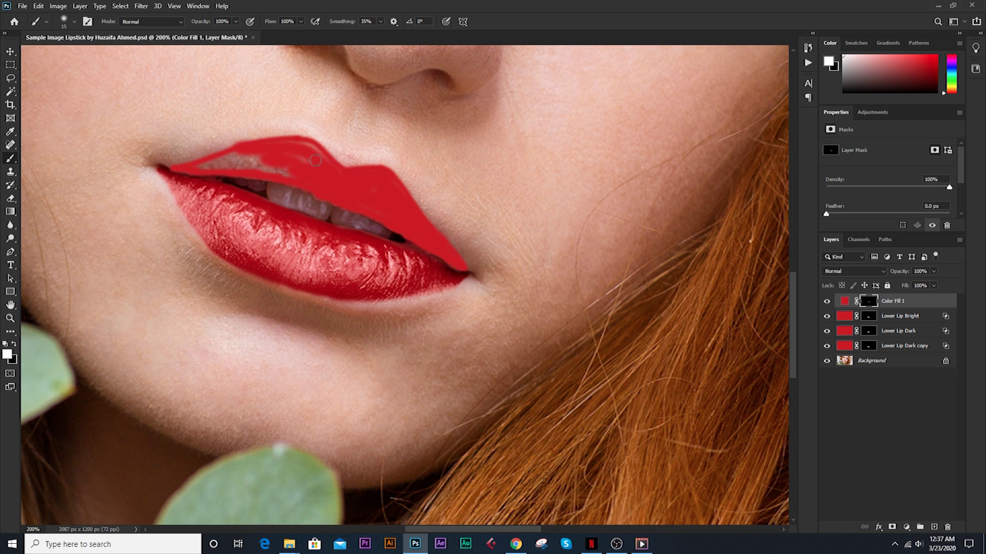
drag(295, 155, 210, 163)
- Set Color Fill 1 to Multiply blending and make the brush smaller for mask detail
click(855, 271)
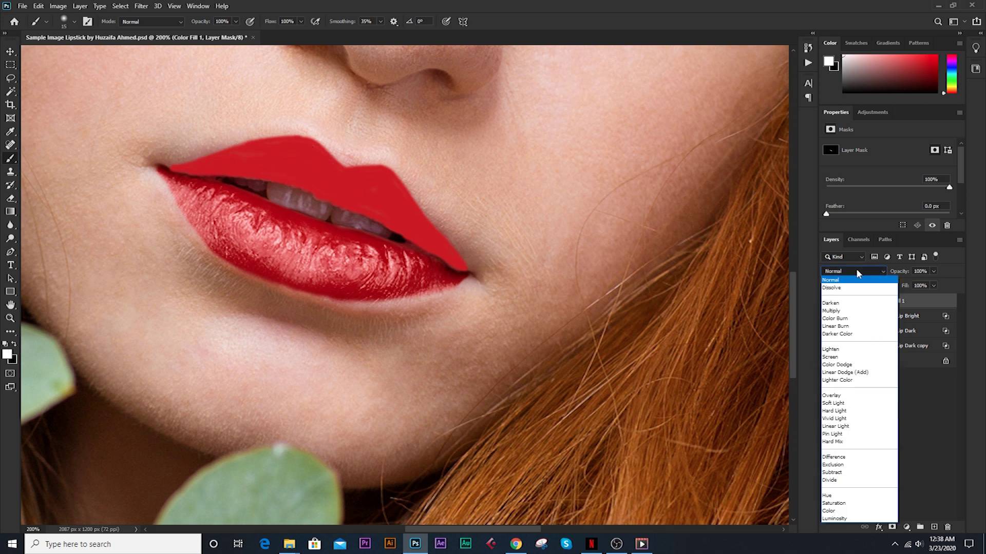
click(847, 311)
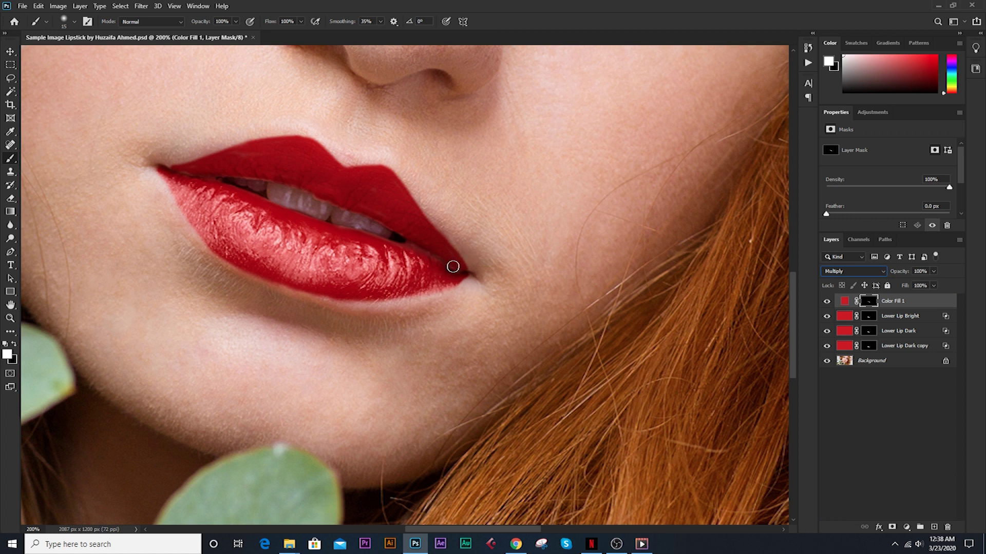
click(906, 445)
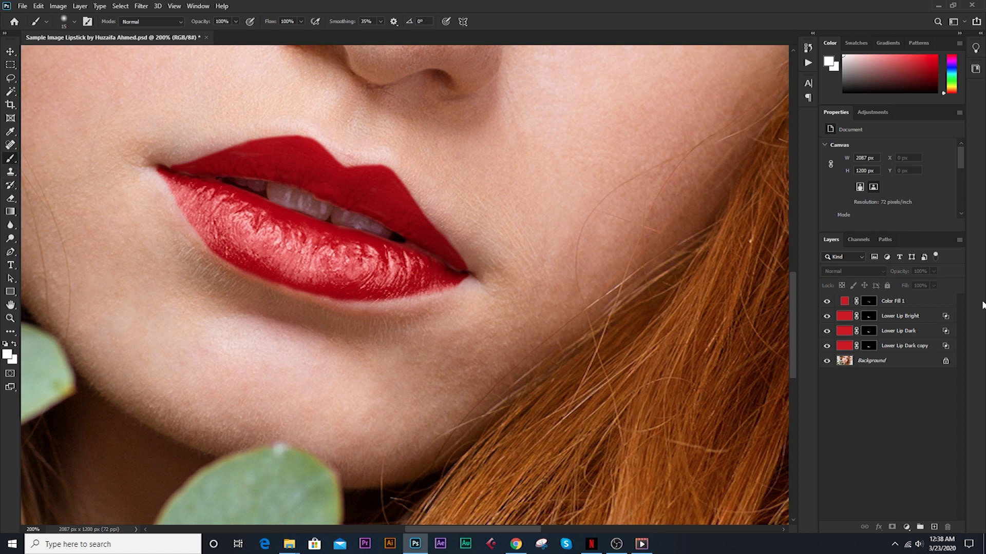
click(919, 304)
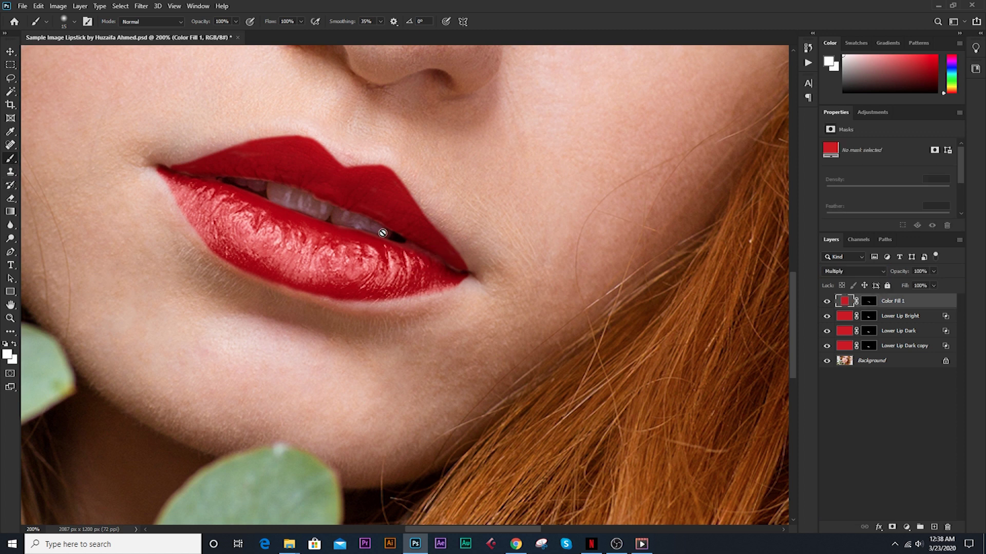
click(868, 303)
key(bracketleft)
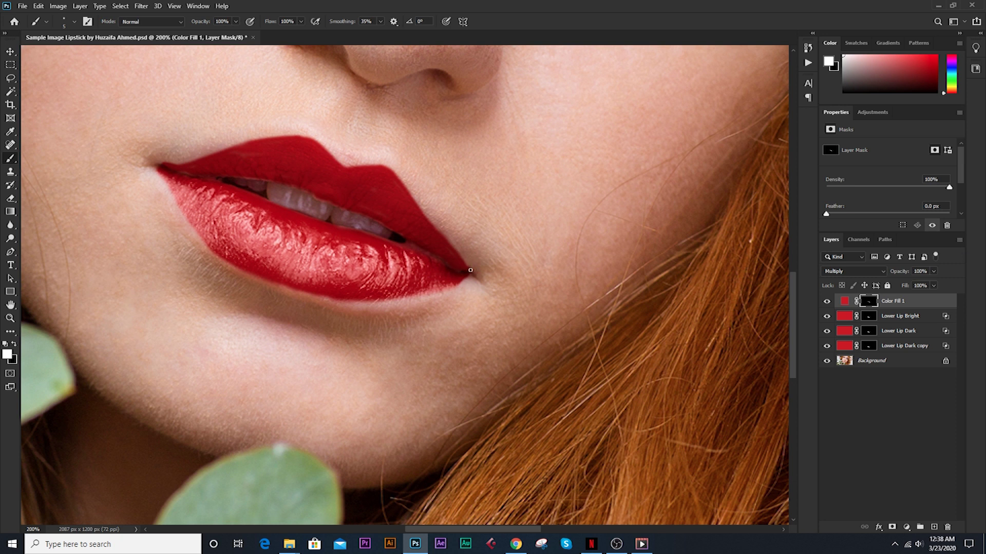
- Split Color Fill 1's Underlying Layer white Blend If slider to keep red off lip highlights
click(943, 304)
double_click(942, 304)
mouse_move(810, 334)
mouse_down()
mouse_move(725, 335)
mouse_move(736, 335)
mouse_up()
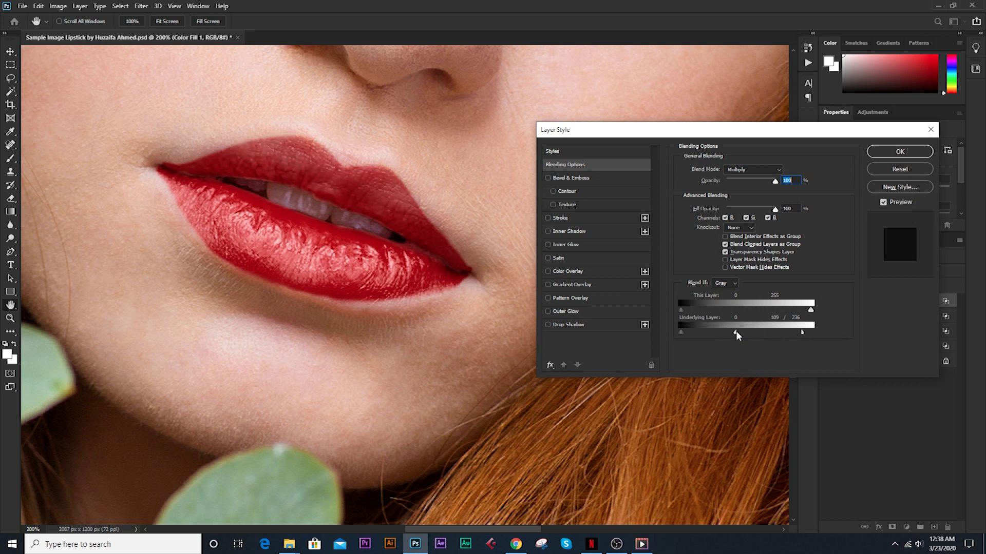
drag(801, 334, 795, 332)
mouse_move(735, 332)
mouse_down()
mouse_move(754, 334)
mouse_move(744, 334)
mouse_up()
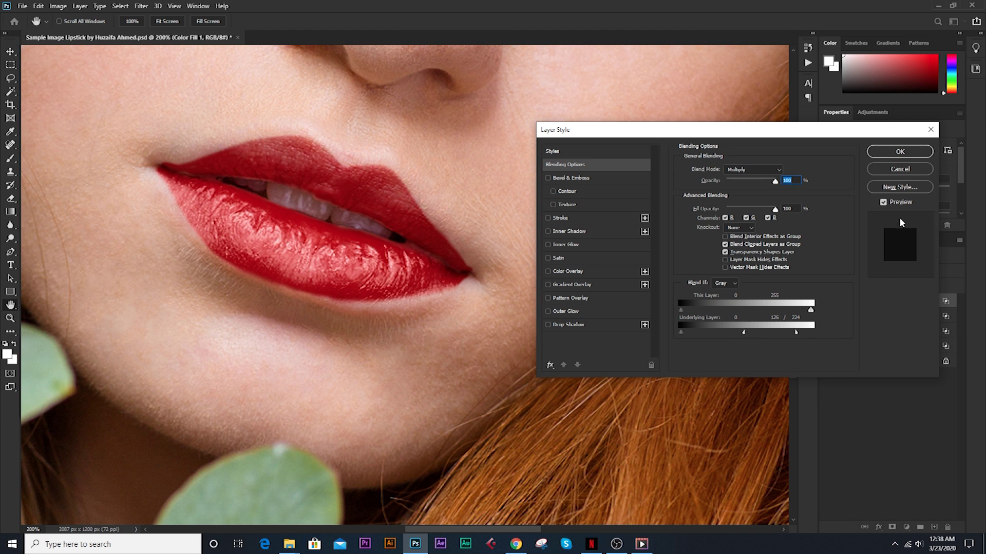
click(900, 151)
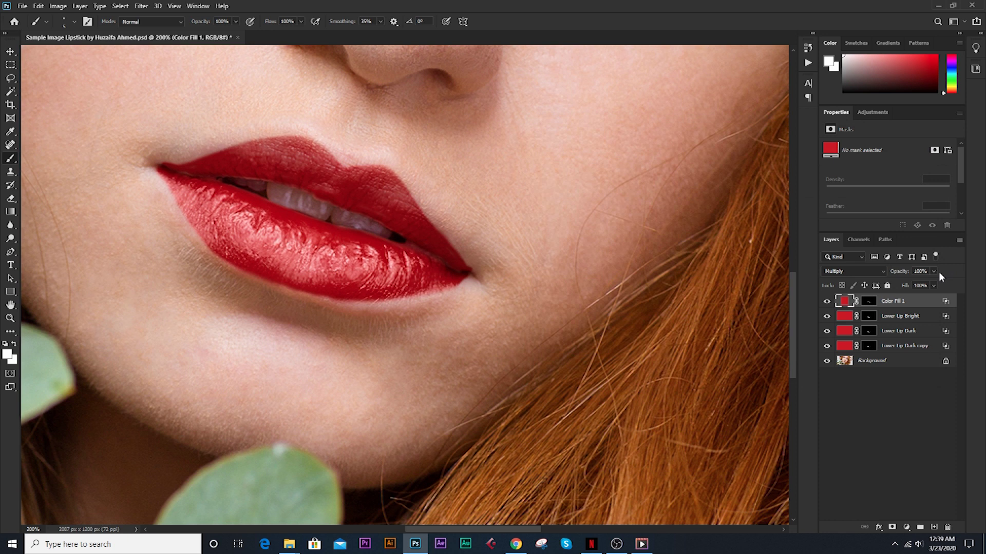
- Duplicate the upper-lip fill layer and set the copy to Screen blending
key(ctrl+j)
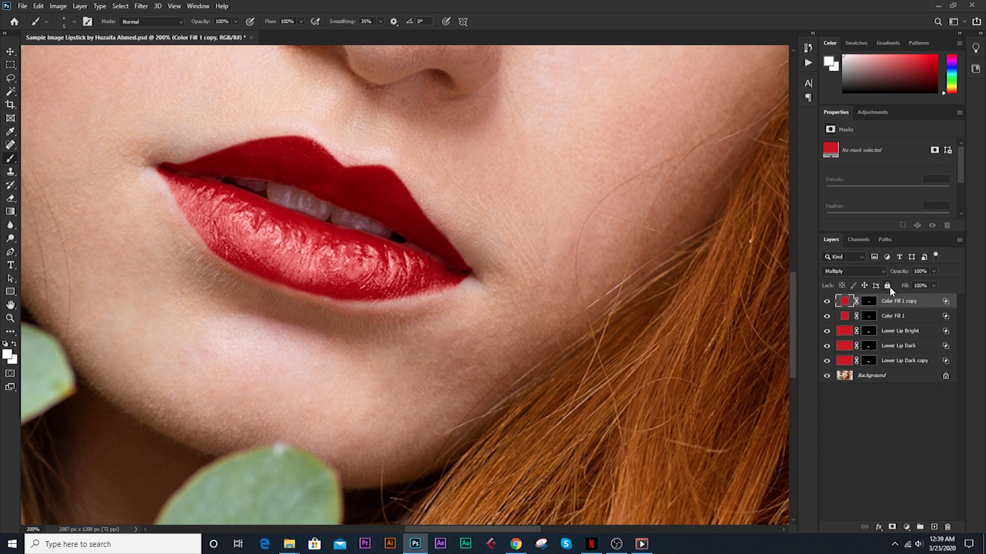
click(852, 271)
click(852, 355)
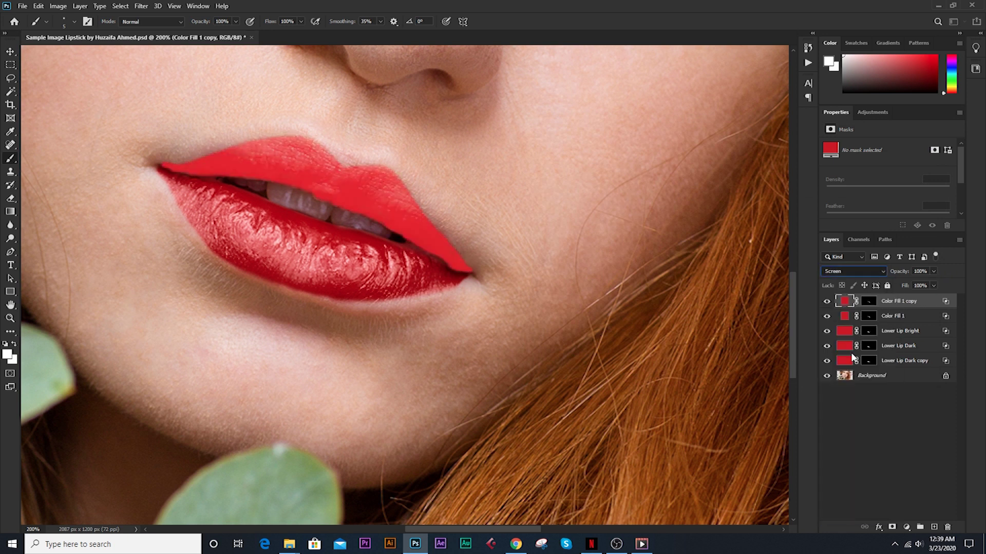
- Split the copy's Underlying Layer black Blend If slider to 68/149 so only lighter areas brighten
double_click(945, 302)
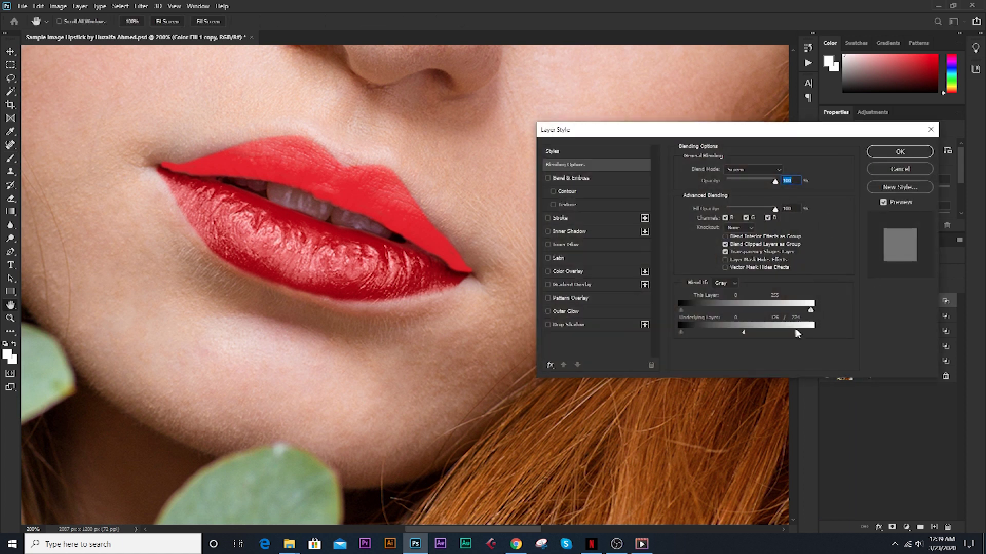
drag(743, 332, 864, 337)
drag(681, 332, 742, 337)
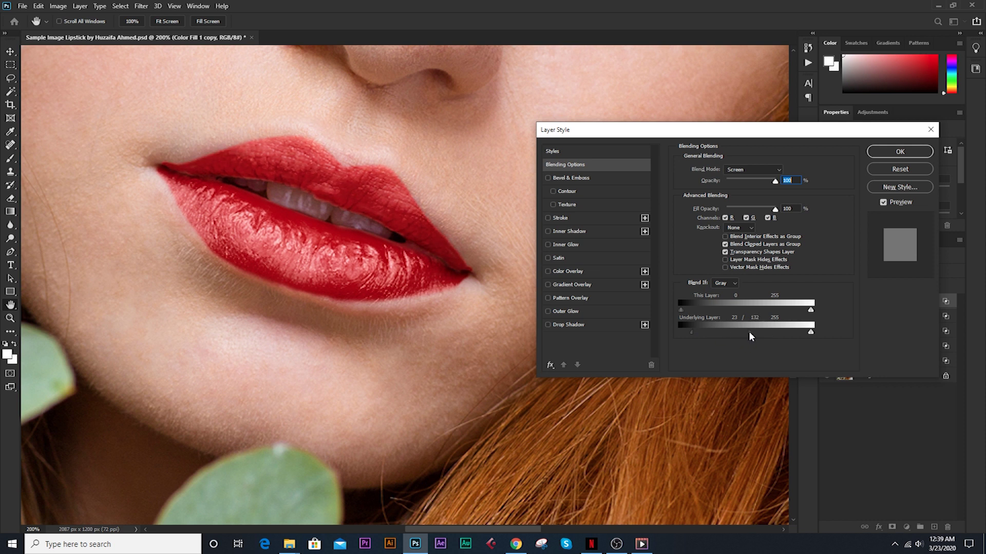
drag(742, 337, 757, 335)
drag(694, 332, 725, 337)
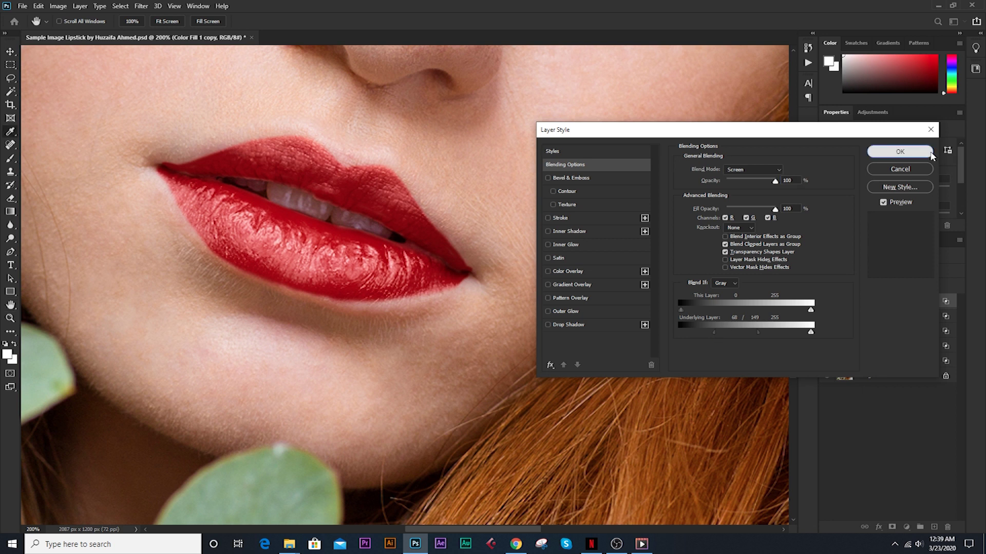
click(926, 152)
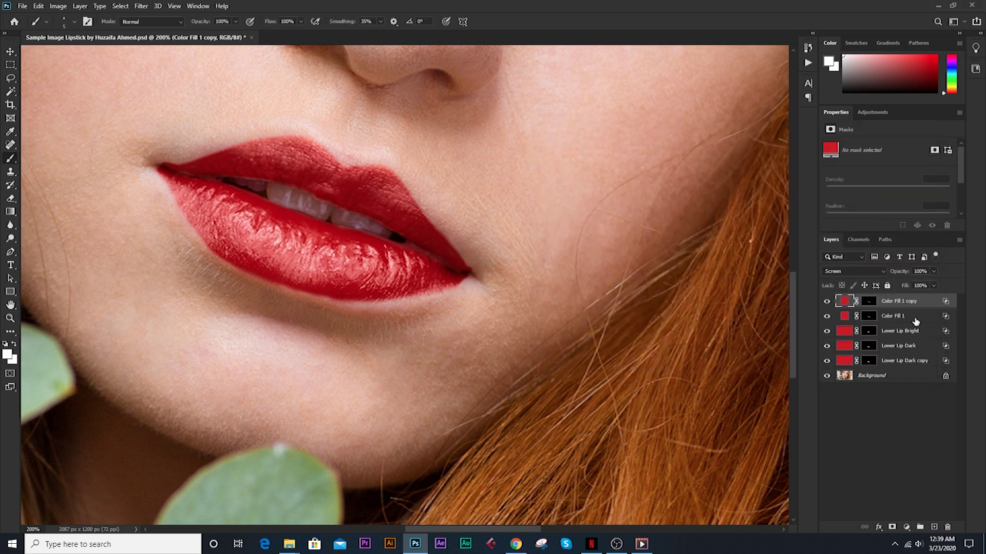
- Rename the upper-lip fills to 'Upper lip dark' and 'upper lip light'
click(916, 317)
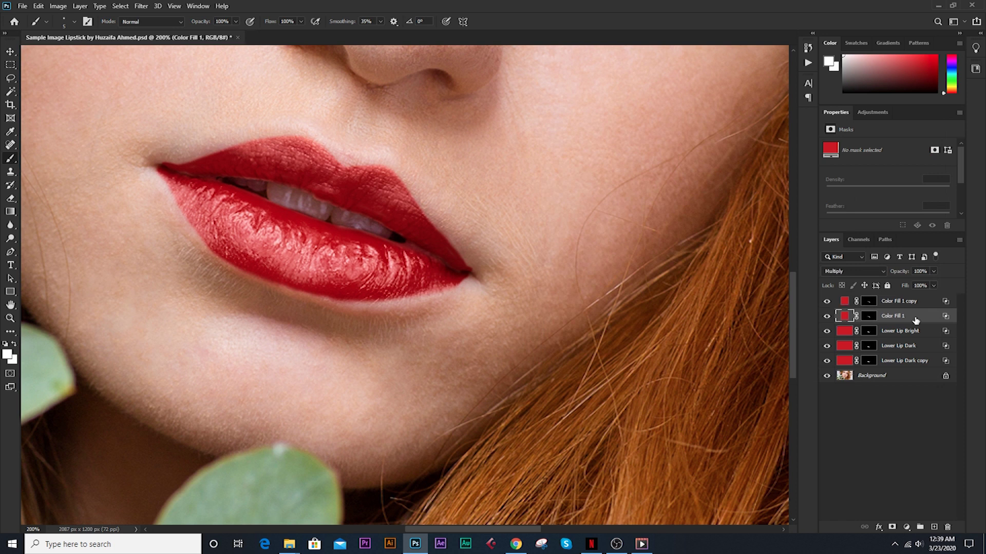
double_click(901, 316)
text(Upper lip dark)
key(Return)
double_click(905, 301)
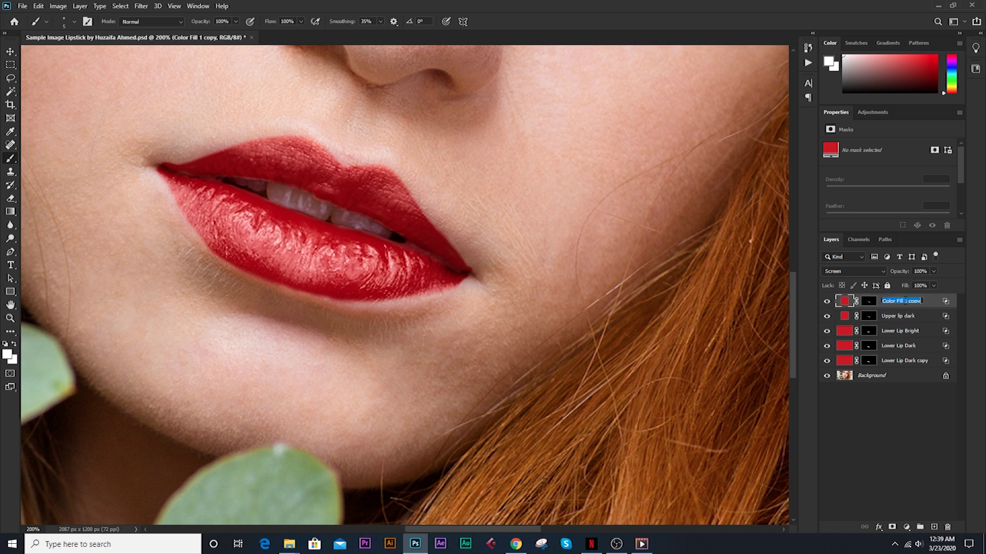
text(Up)
text(ght)
key(Return)
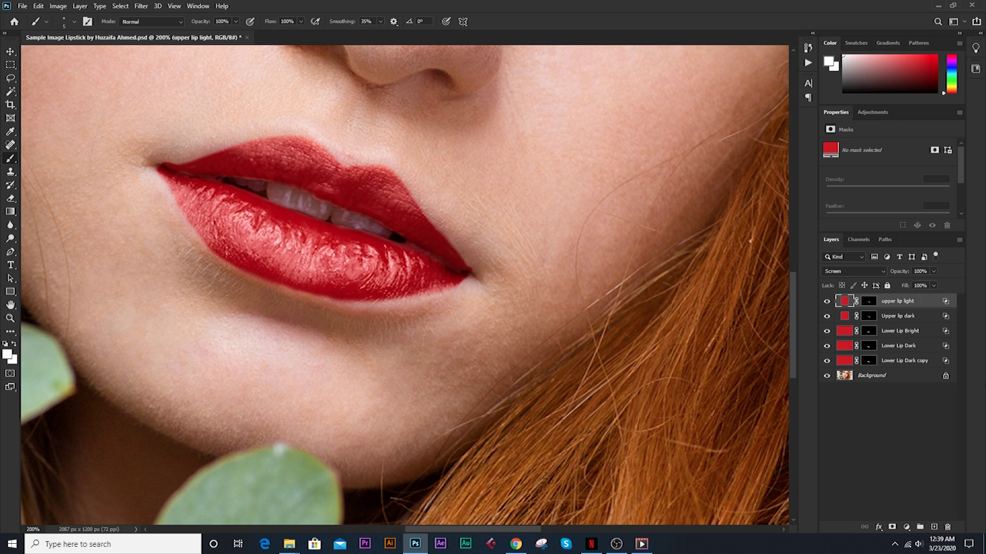
- Add an Upper lip dark copy below it with Underlying Layer white Blend If split at 48/167
click(924, 317)
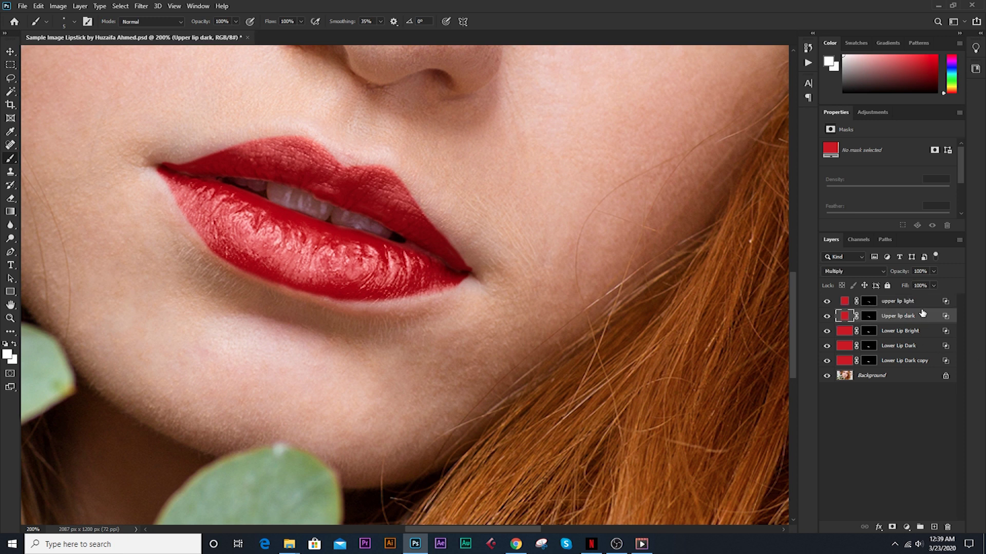
key(ctrl+j)
drag(926, 319, 919, 336)
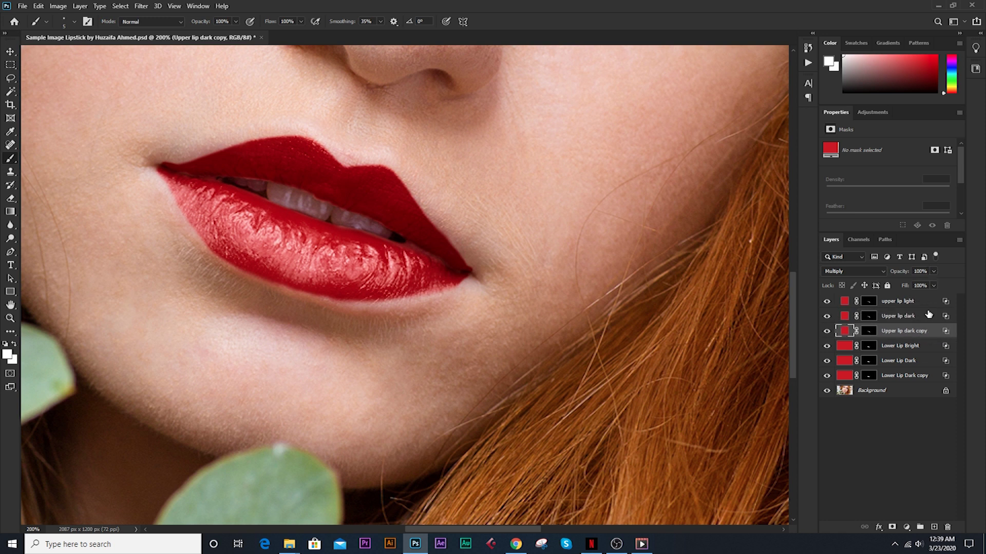
double_click(932, 331)
drag(770, 333, 704, 333)
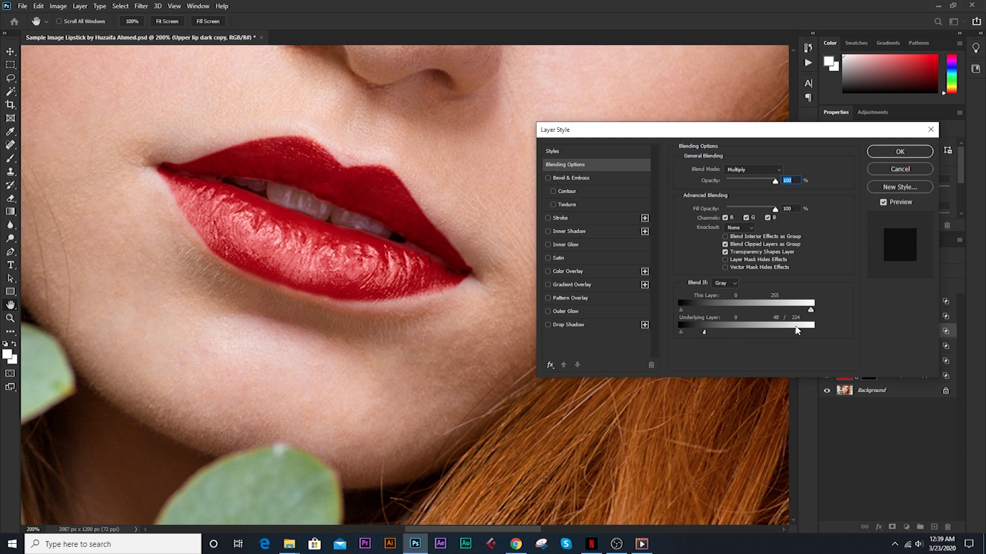
drag(795, 333, 772, 332)
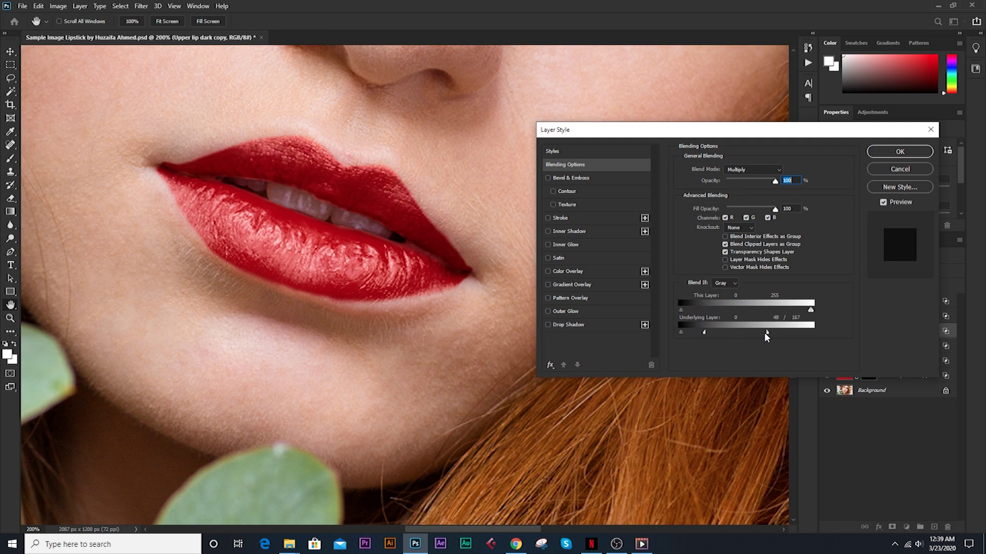
click(899, 151)
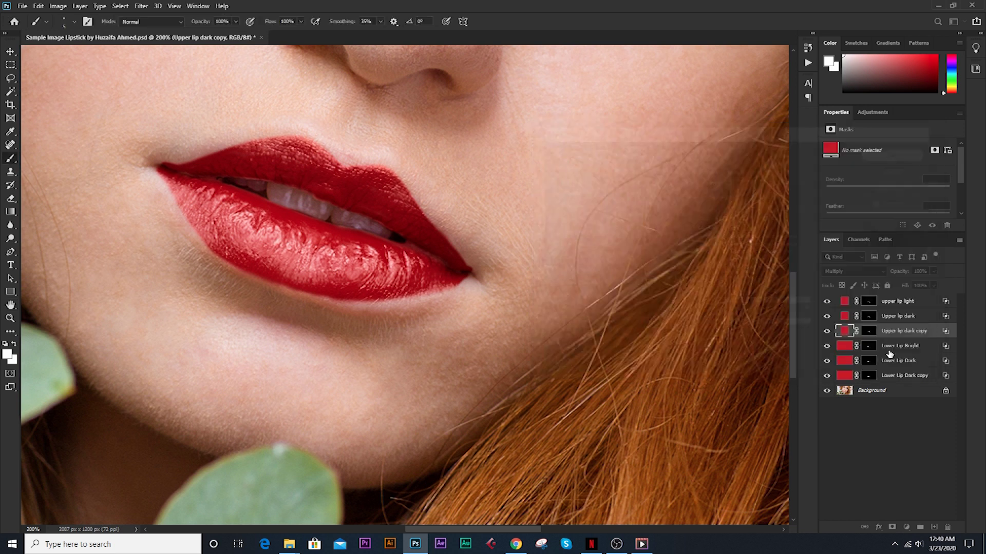
- Recolour the upper lip light fill to a pinkish red, then darken it to muted rose 893146
double_click(844, 301)
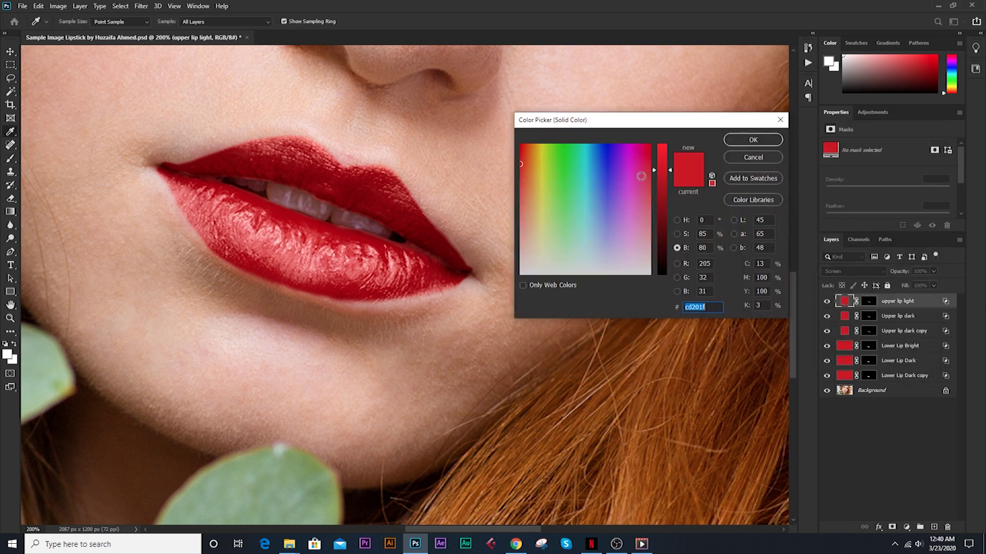
click(676, 220)
drag(663, 144, 607, 156)
click(604, 162)
click(677, 233)
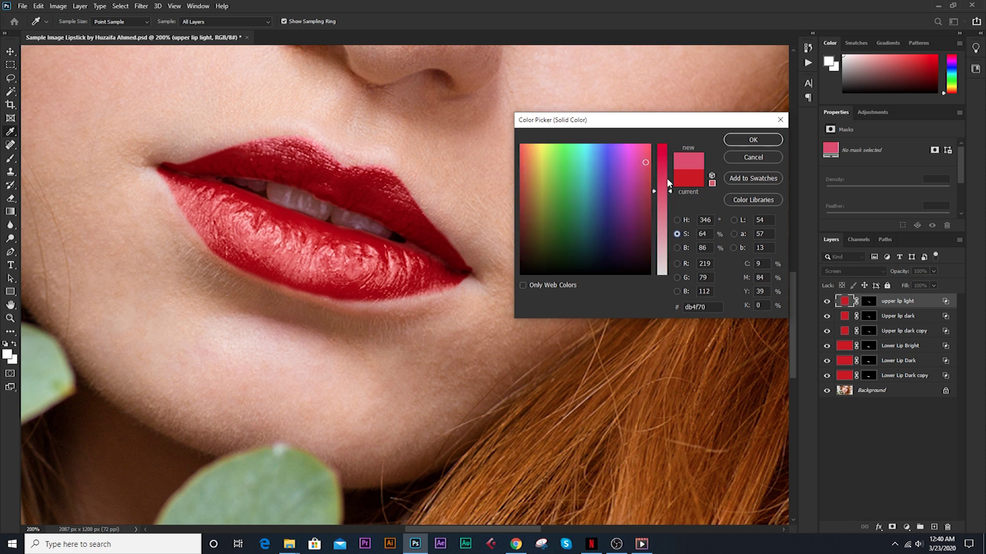
click(685, 247)
mouse_move(670, 165)
mouse_down()
mouse_move(669, 205)
mouse_move(669, 196)
mouse_up()
click(739, 141)
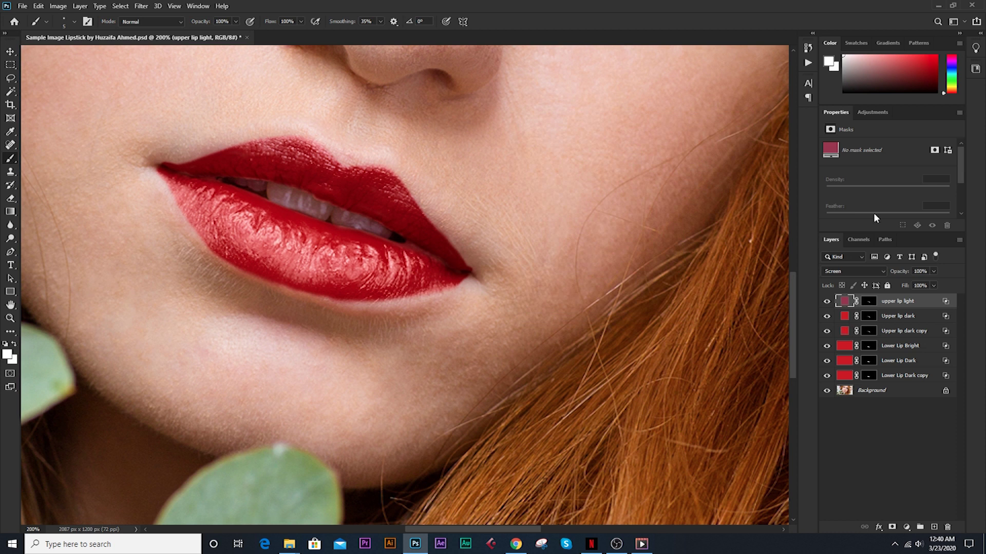
- Fit the portrait, group all six lip layers into Group 1, and toggle its visibility to compare
key(ctrl+0)
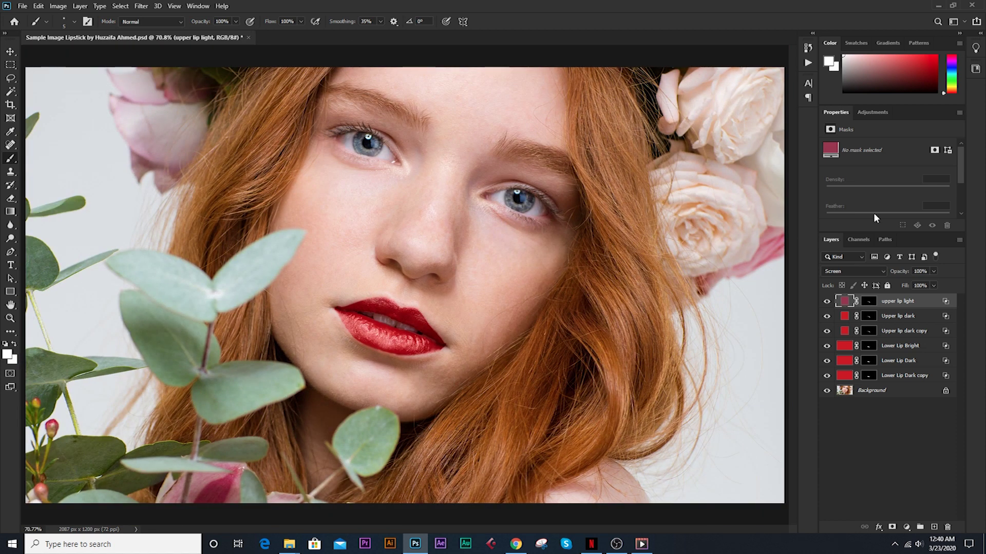
shift+click(896, 382)
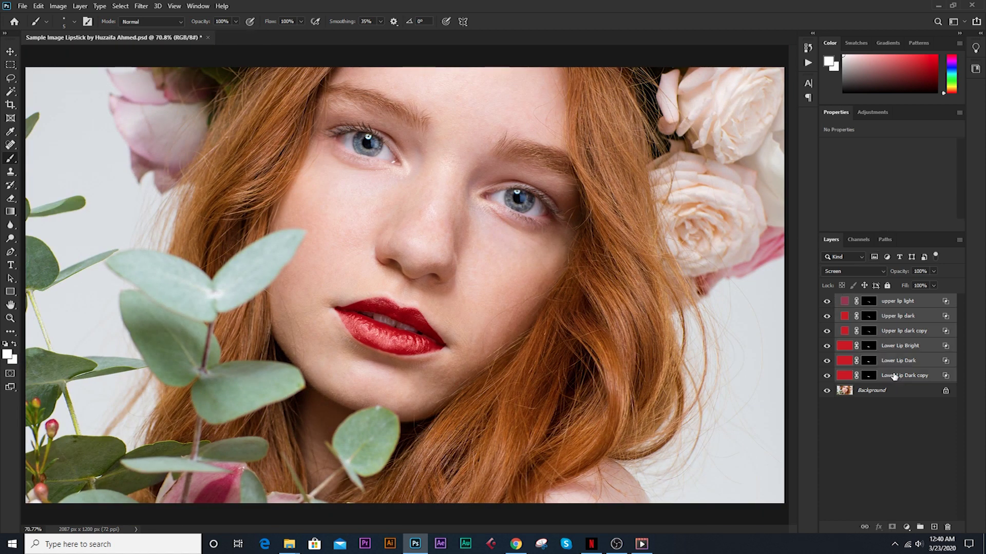
key(ctrl+g)
click(827, 300)
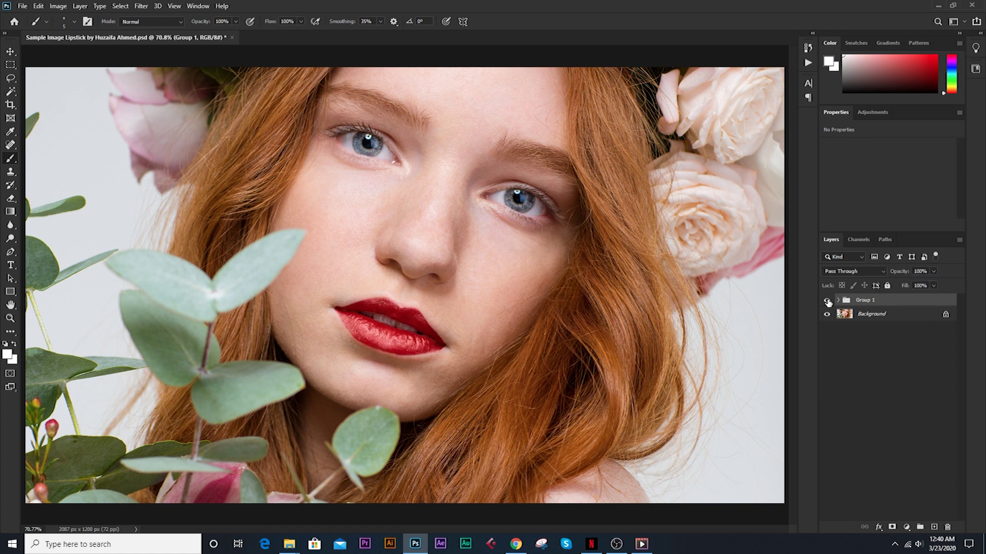
click(827, 301)
click(827, 301)
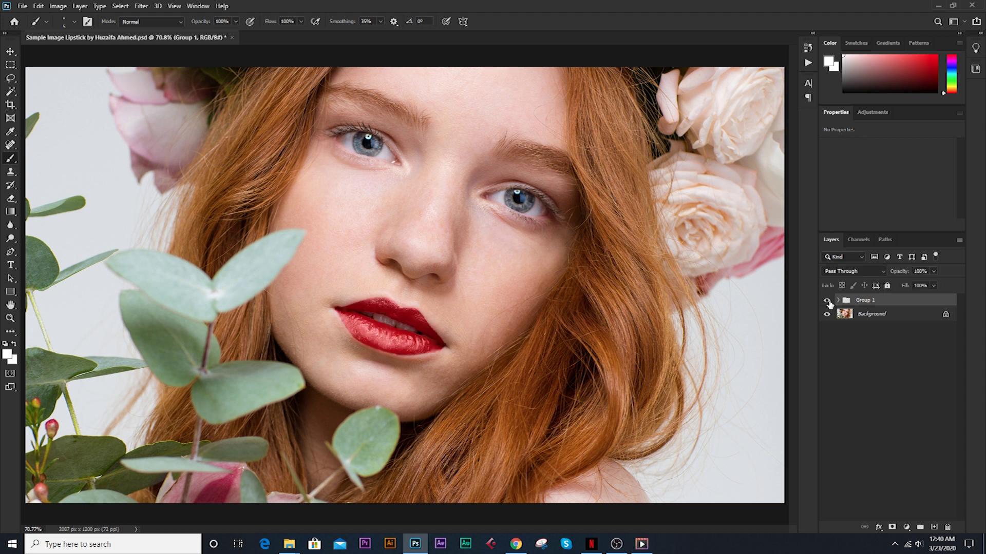